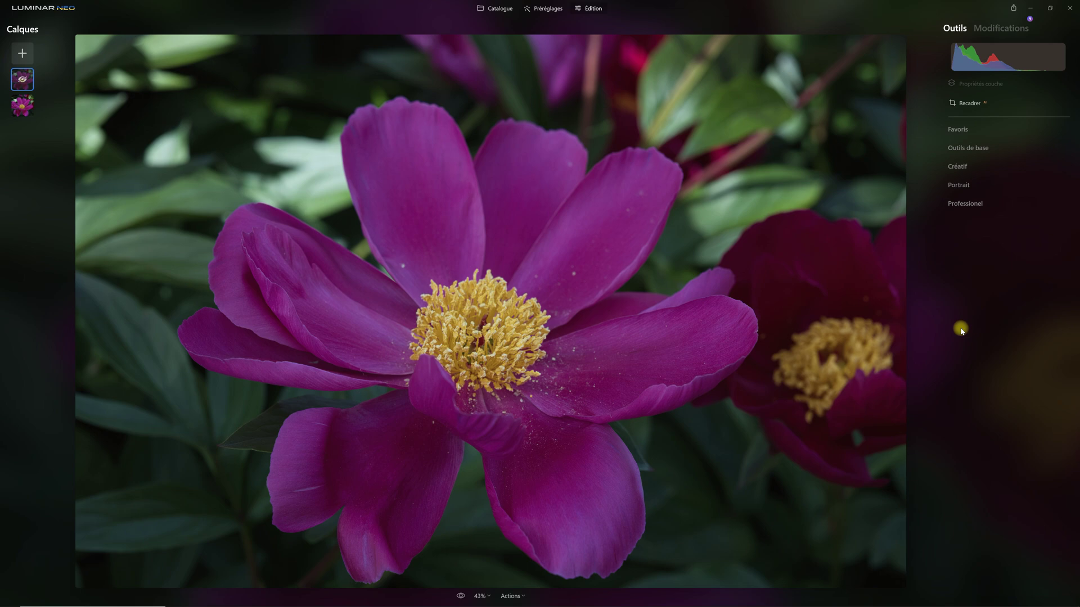
- Remove the hidden top layer and add the same peony photo again as a new layer
left_click(22, 79)
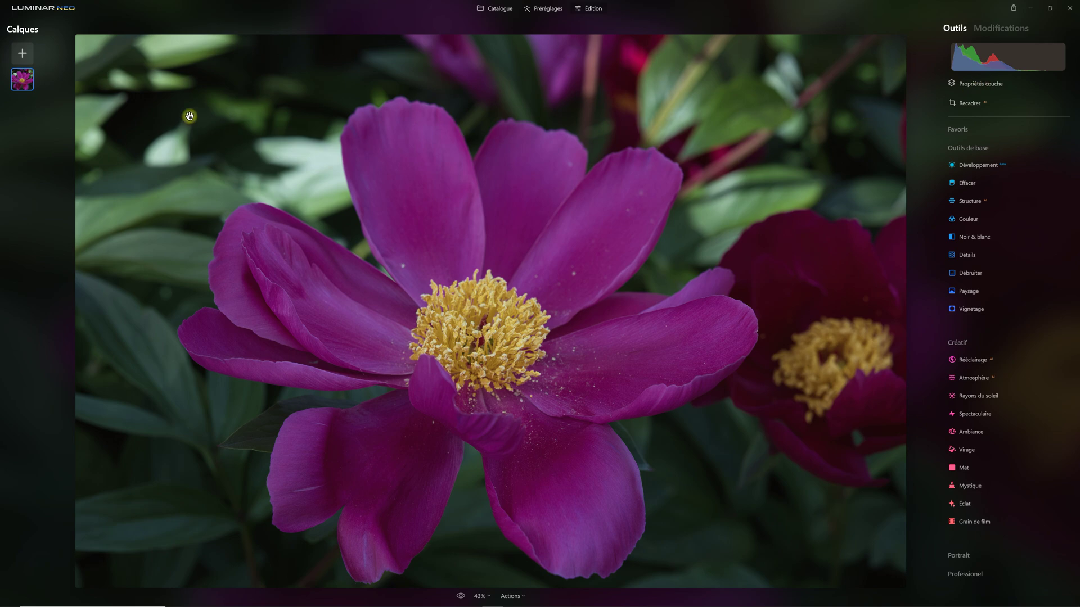
left_click(24, 54)
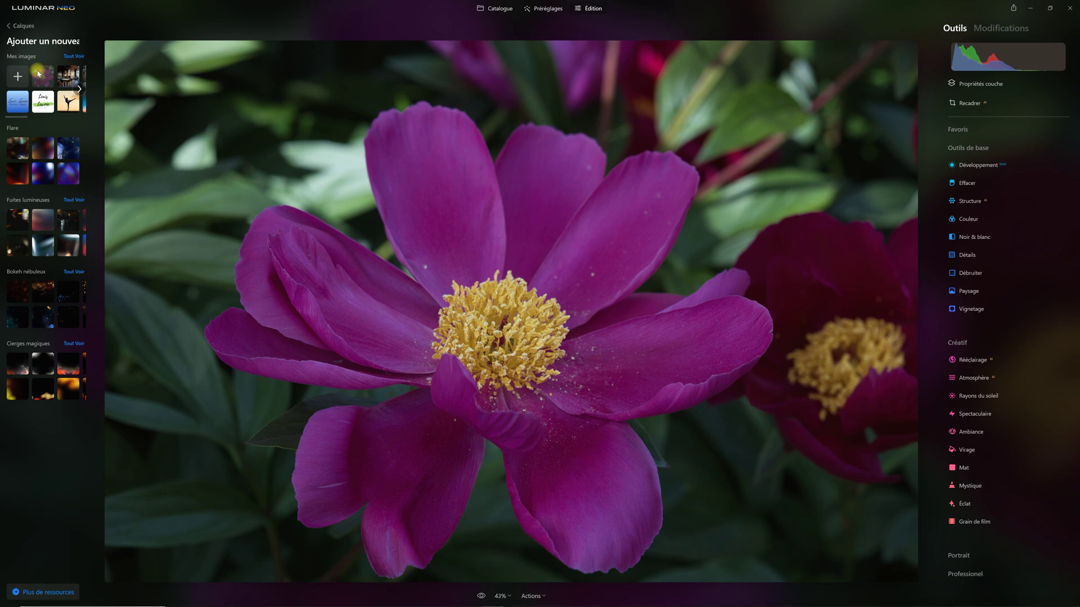
left_click(38, 73)
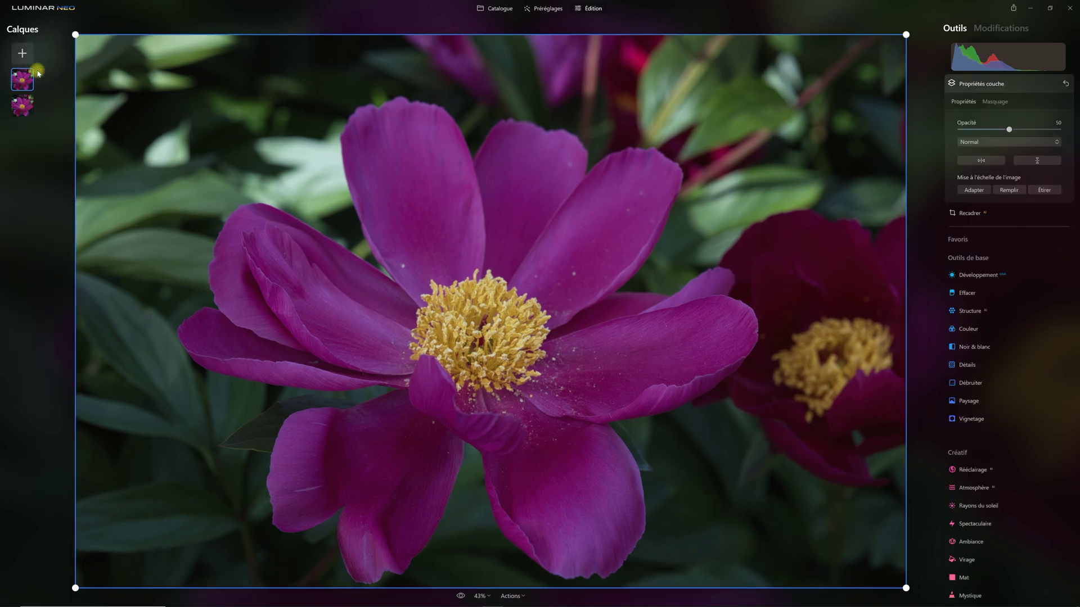
- Set the opacity of the new top peony layer to 100
left_click(26, 81)
left_click(1009, 130)
left_click_drag(1009, 130, 1077, 134)
left_click(992, 85)
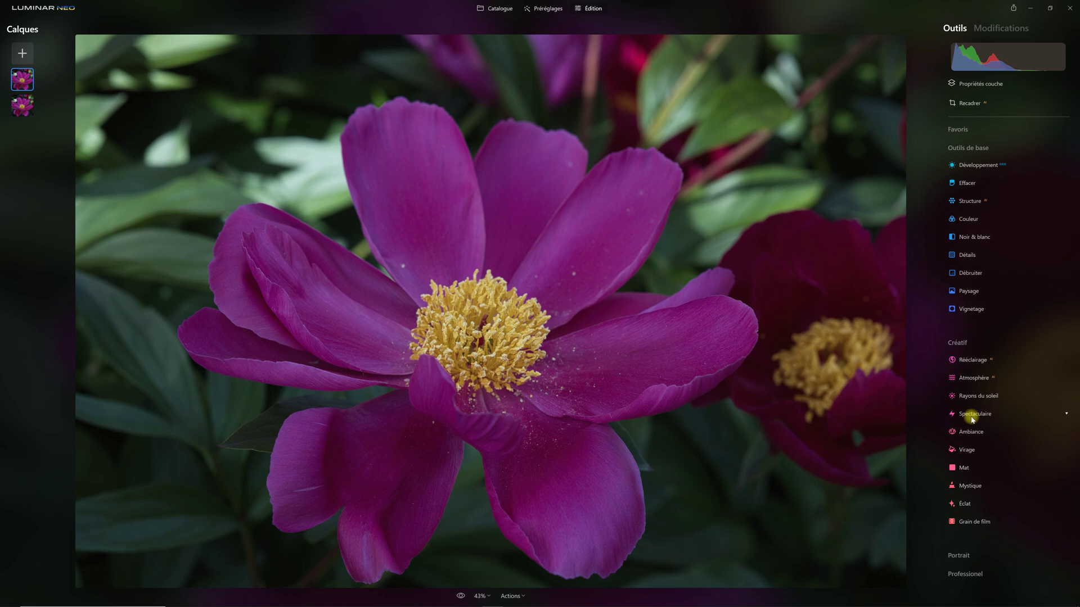
- Soften the top layer with Structure Quantité at -100 and Détails fins, moyens and grossiers each at -100
left_click(970, 201)
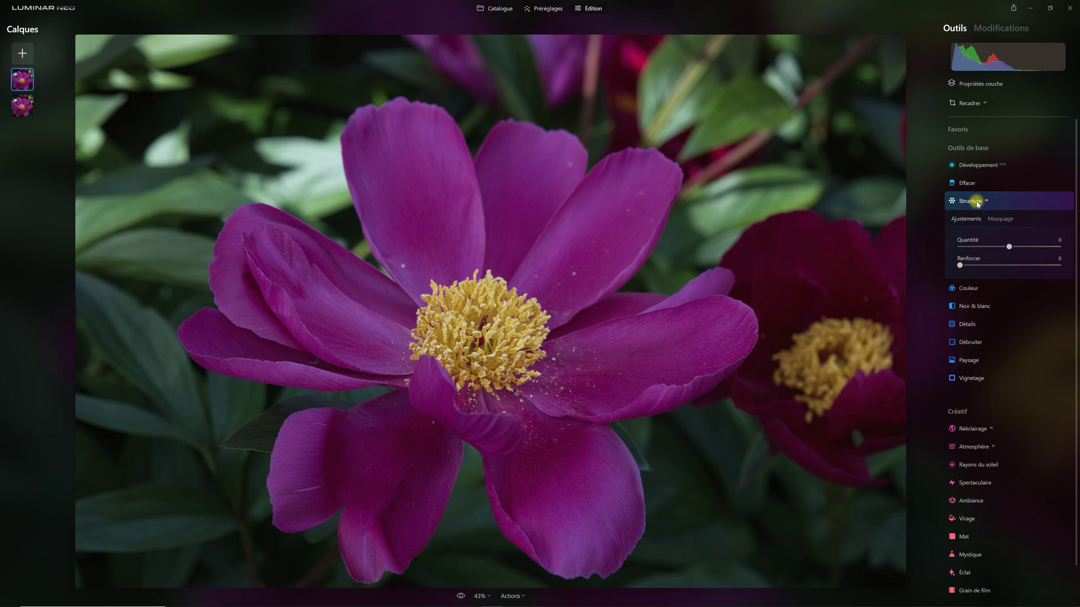
left_click_drag(1010, 247, 948, 251)
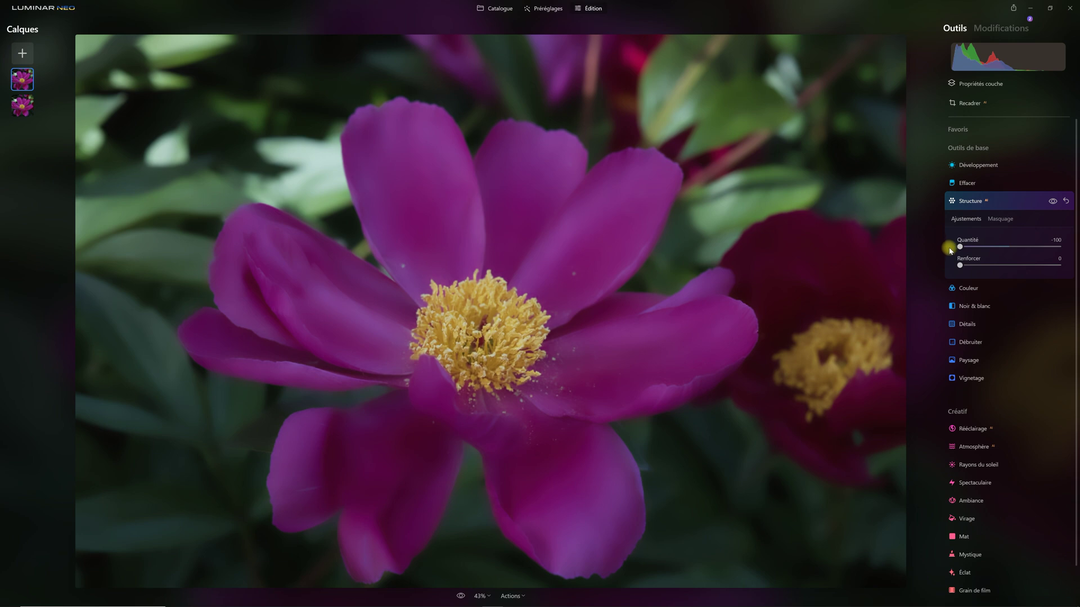
left_click(977, 324)
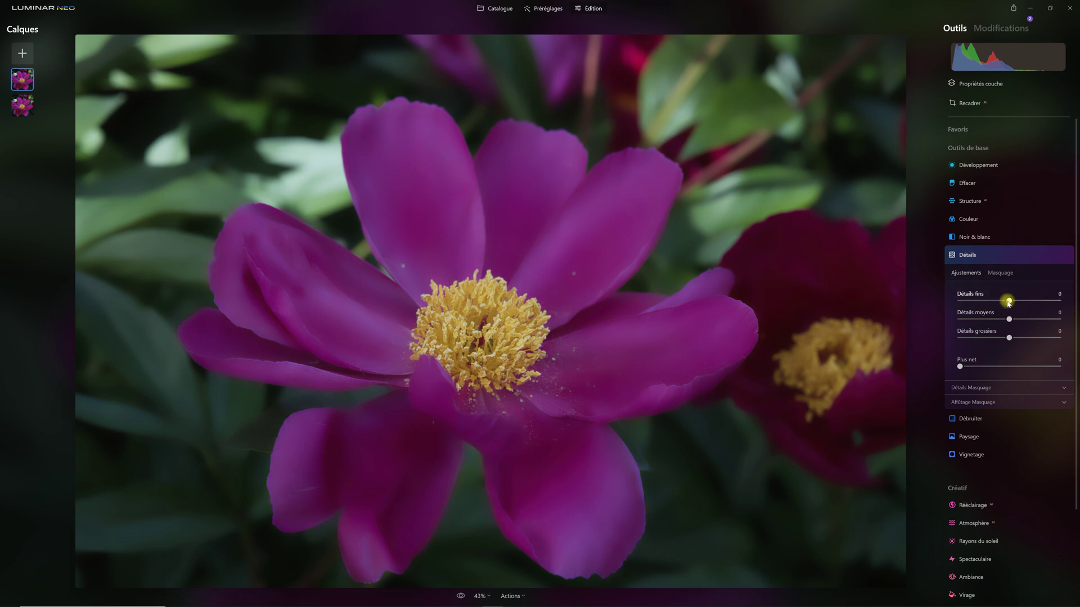
left_click_drag(1009, 302, 953, 339)
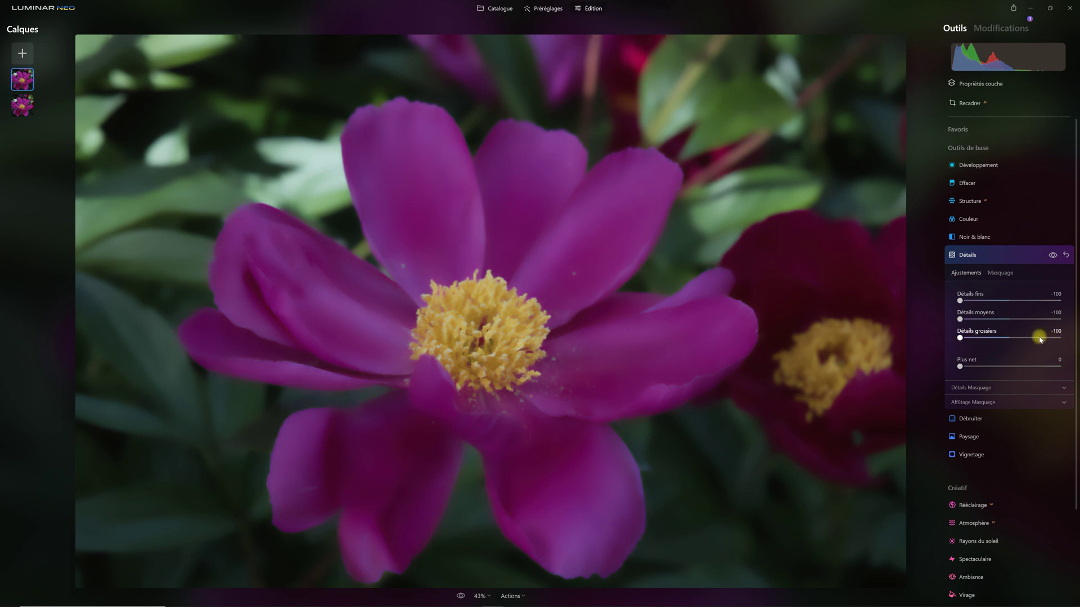
left_click(967, 255)
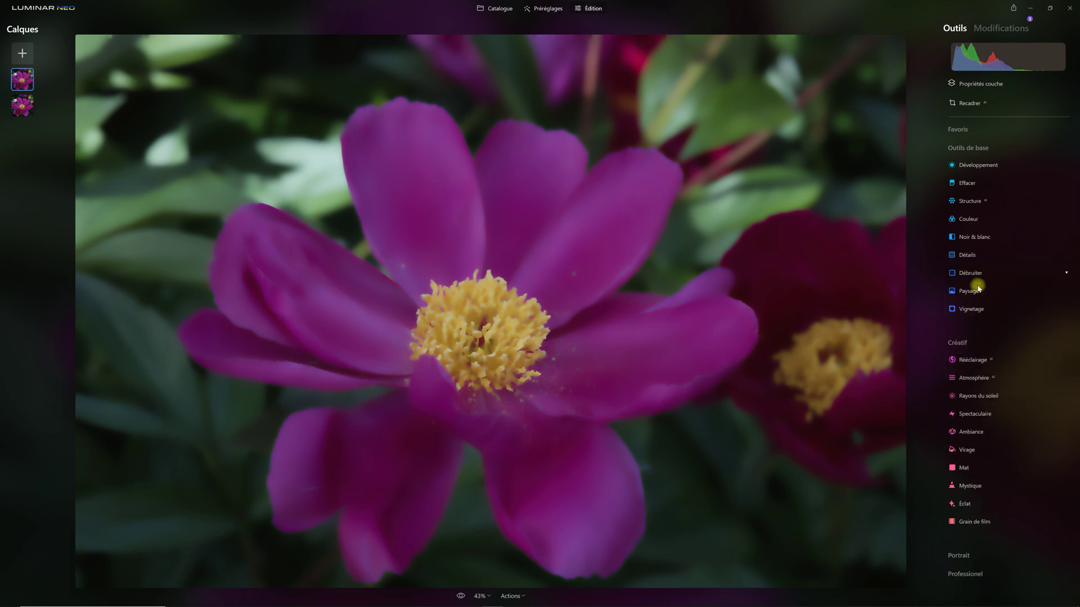
- Apply the Éclat effect Flou artistique to the top layer with Quantité at 100
left_click(972, 501)
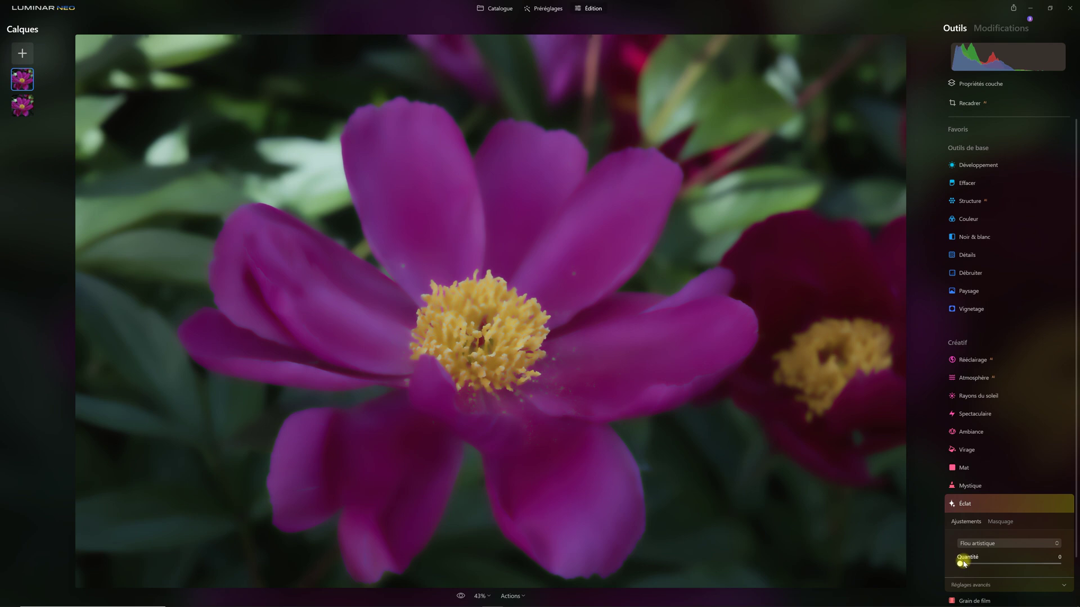
left_click_drag(961, 561, 1075, 538)
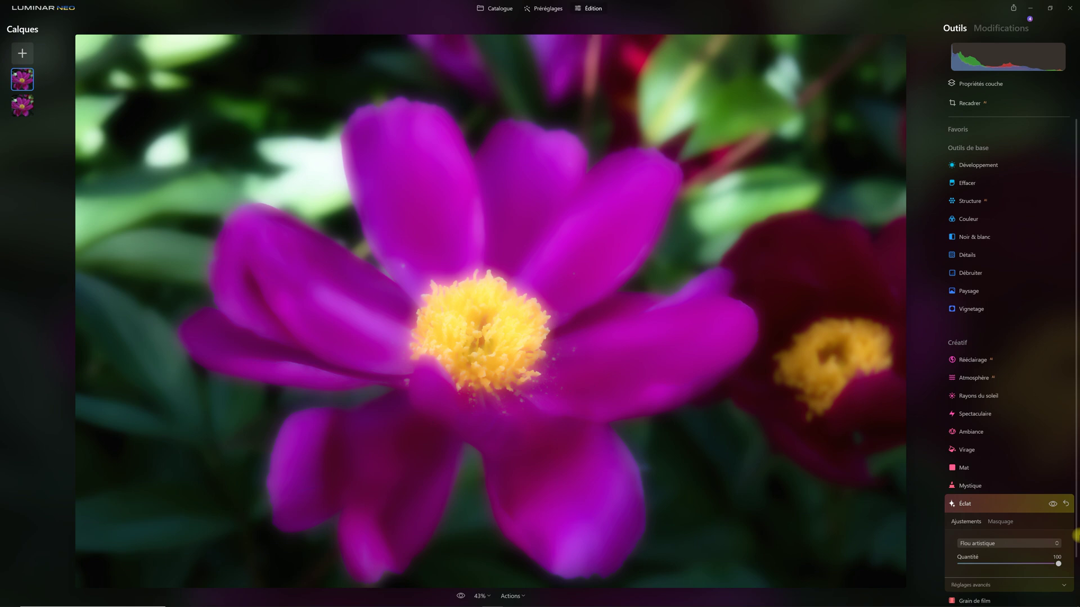
left_click(962, 506)
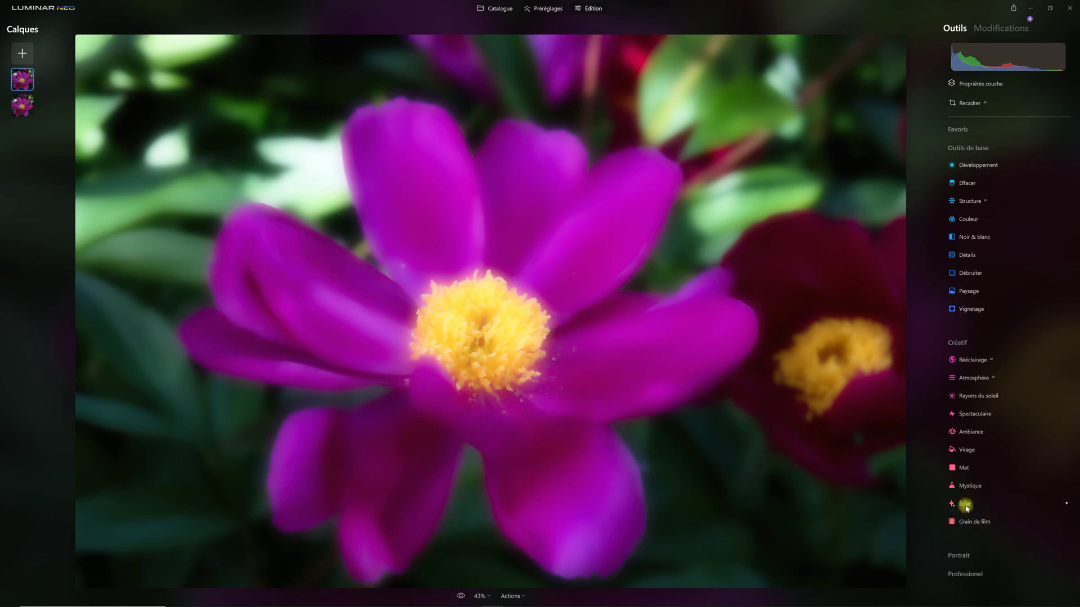
- Apply the Mat effect to the top layer with Quantité 7 and Fondu 100
left_click(974, 467)
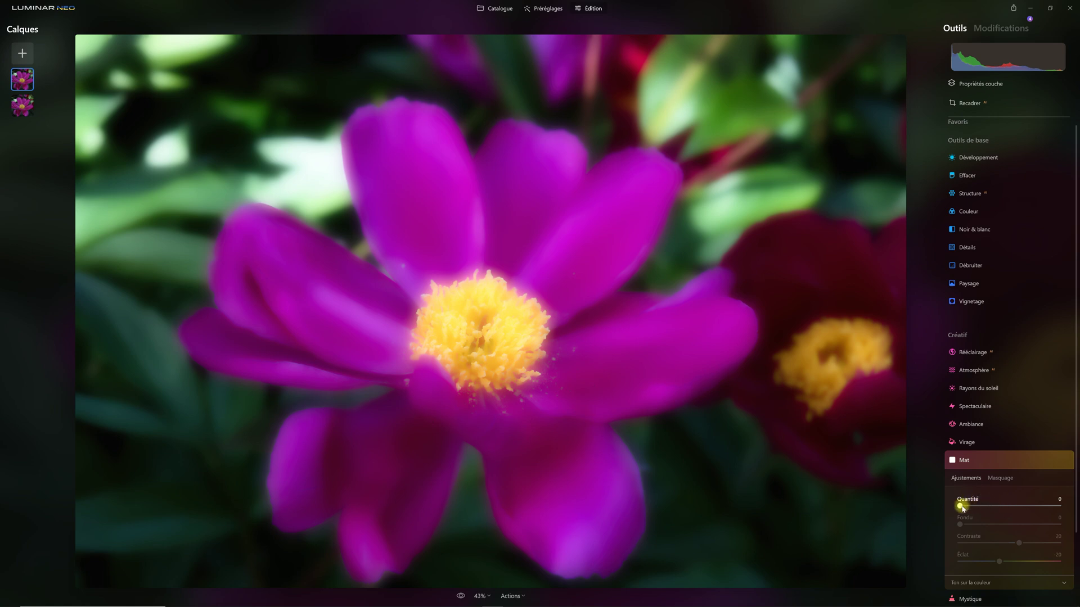
left_click_drag(962, 508, 969, 507)
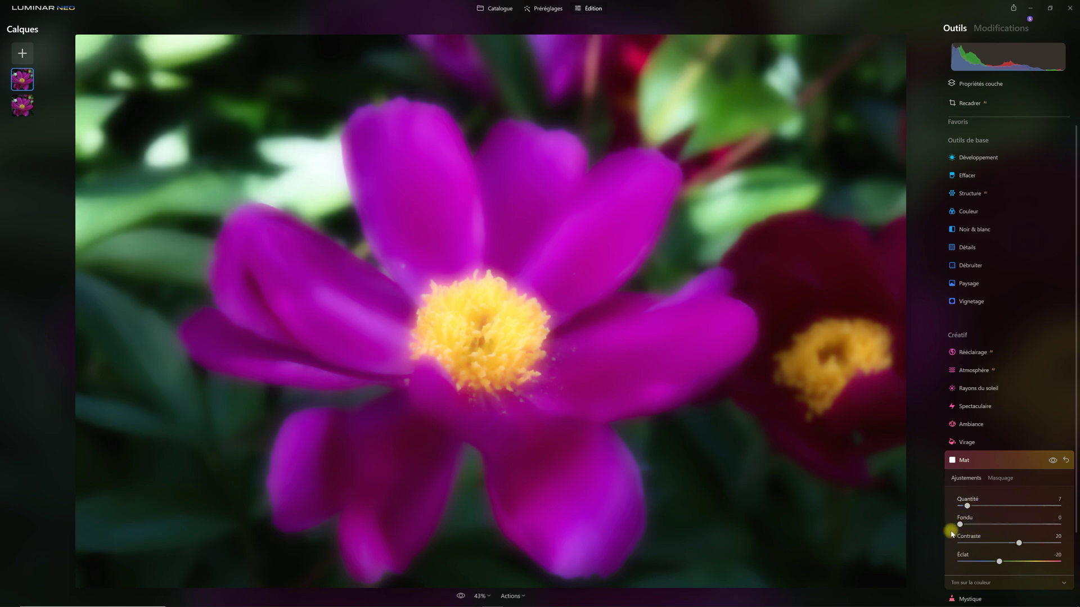
left_click_drag(966, 528, 1076, 520)
double_click(1045, 526)
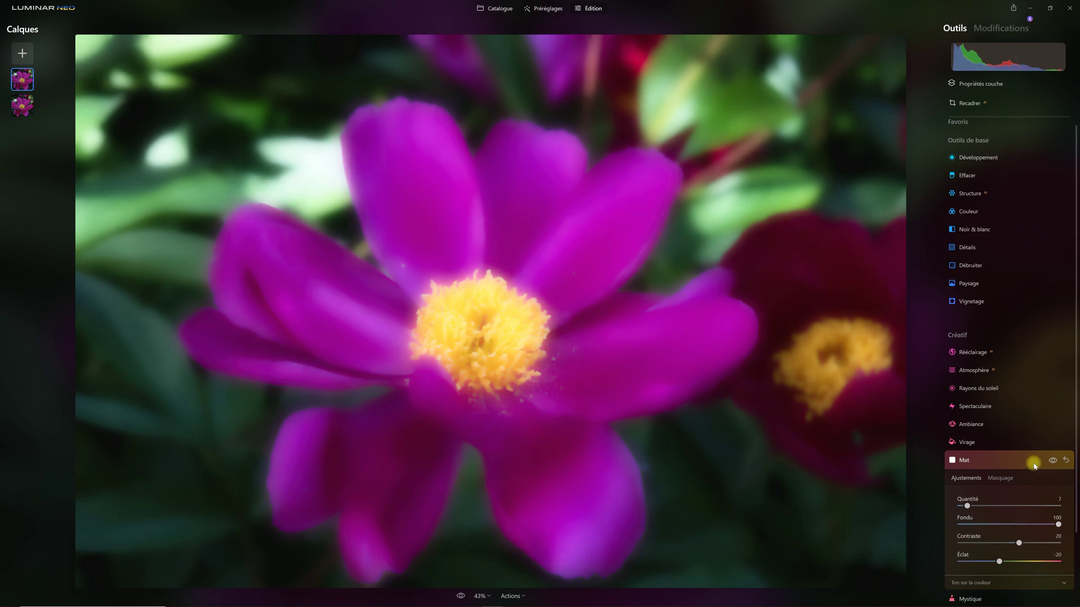
left_click(965, 462)
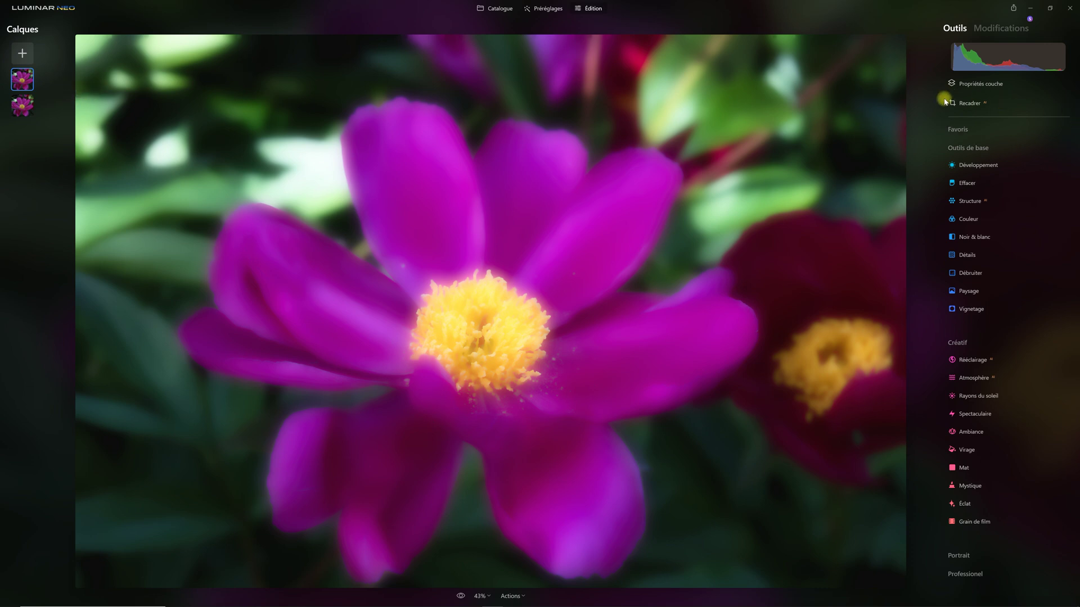
- Try the blending modes Multiplier, Éclaircir and Écran on the top layer
left_click(993, 84)
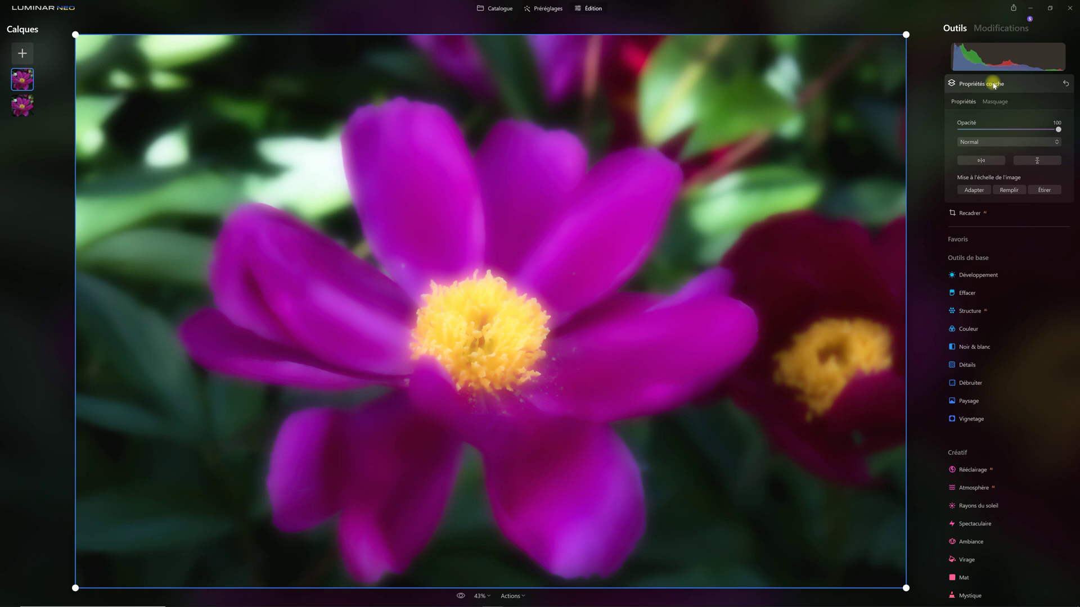
left_click(1056, 142)
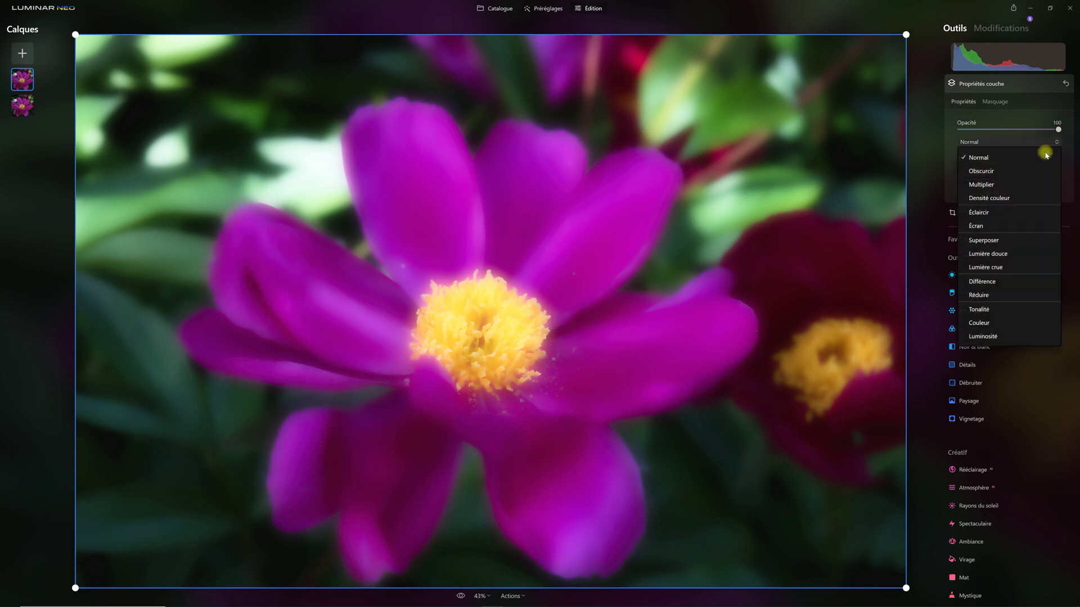
left_click(1042, 185)
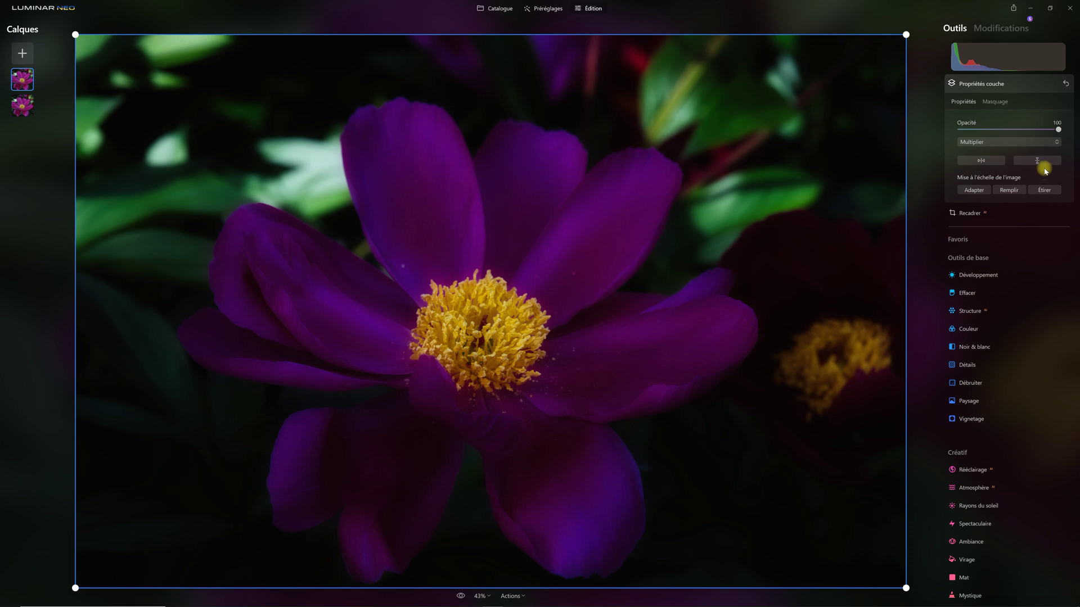
left_click(1060, 142)
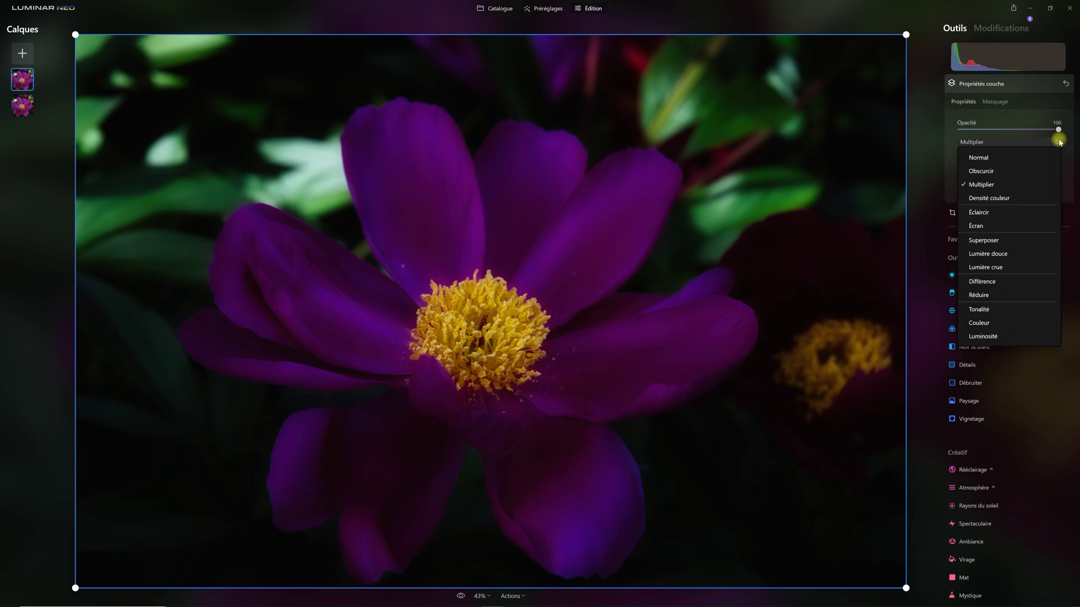
left_click(1027, 214)
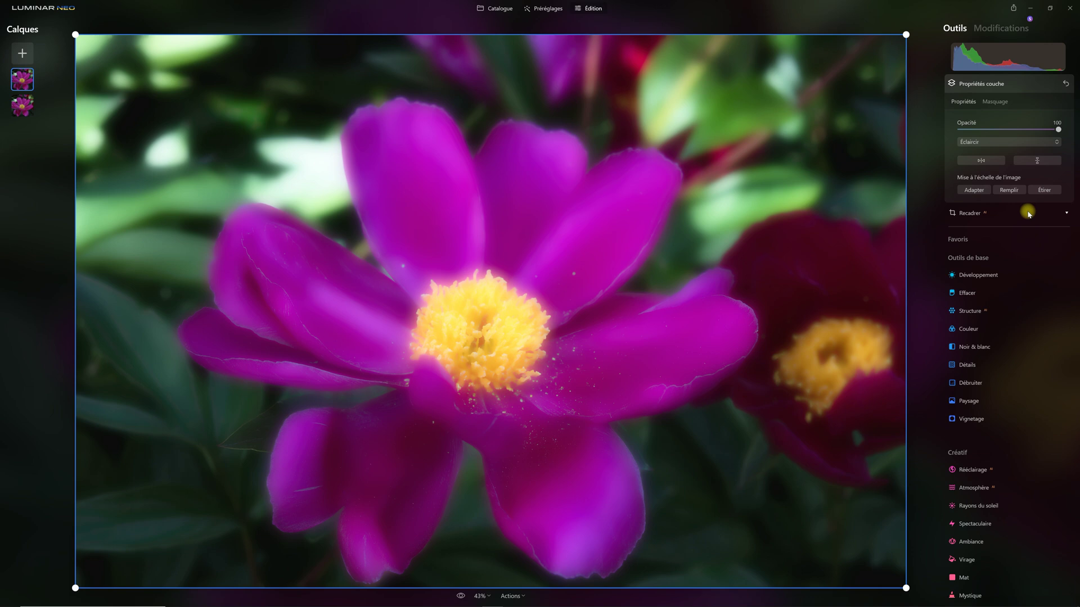
left_click(1056, 142)
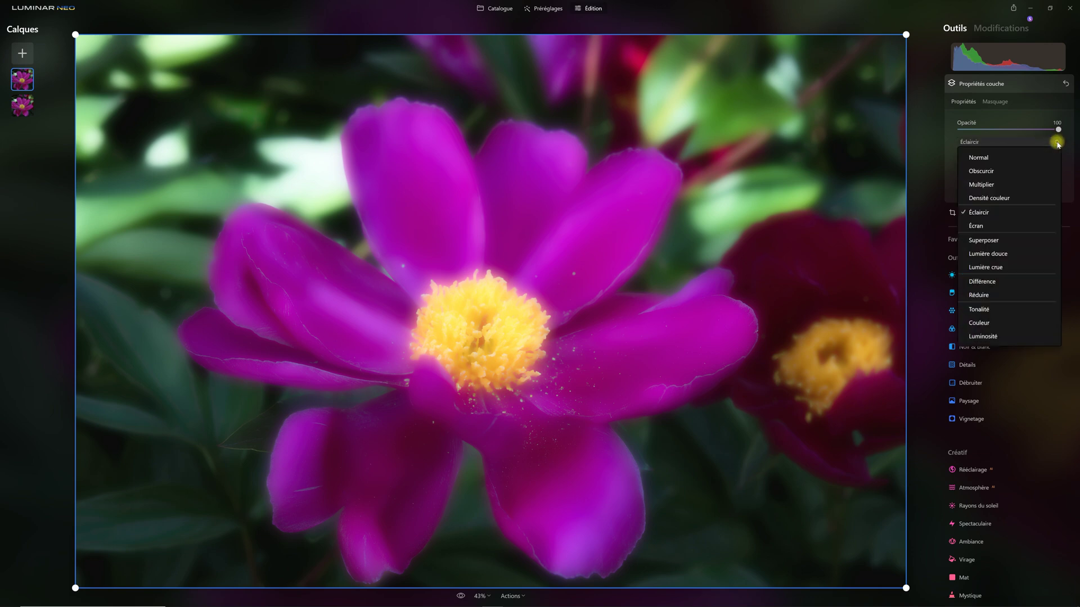
left_click(1032, 225)
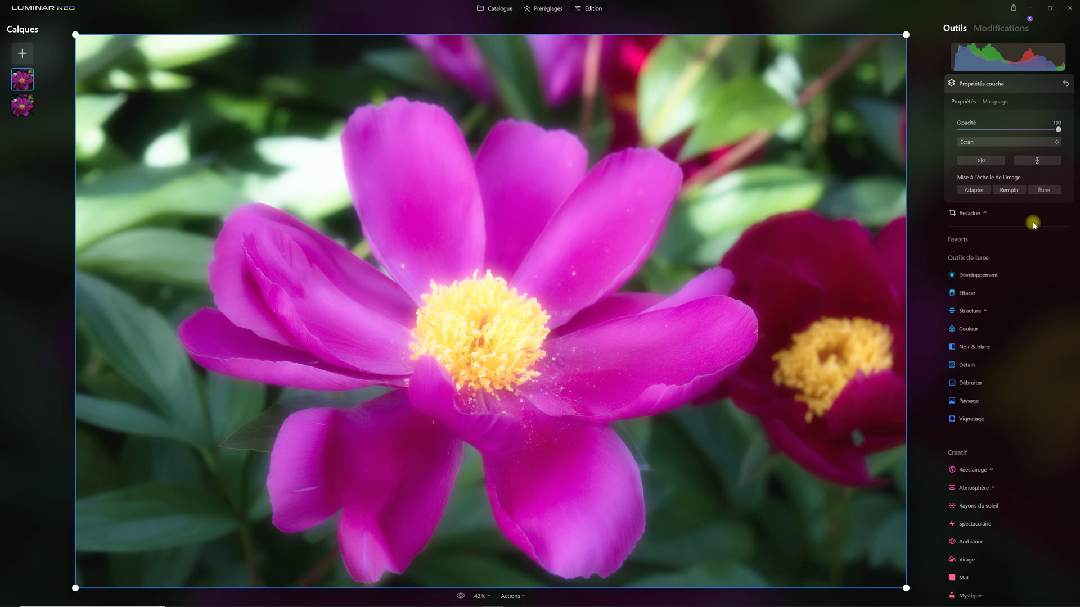
- Try the blending modes Superposer, Lumière douce and Lumière crue on the top layer
left_click(1056, 142)
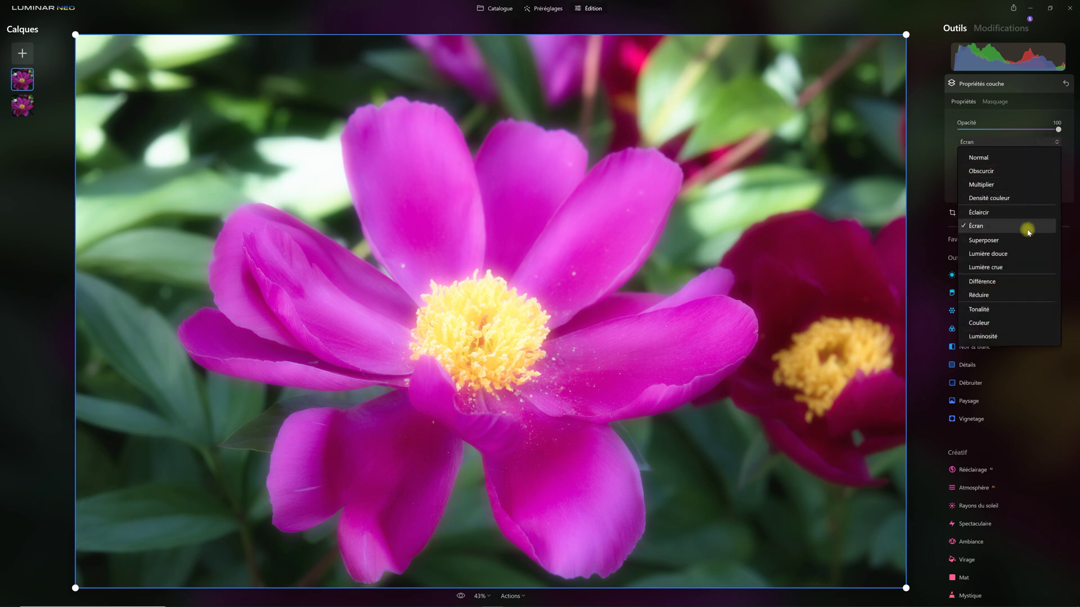
left_click(1033, 241)
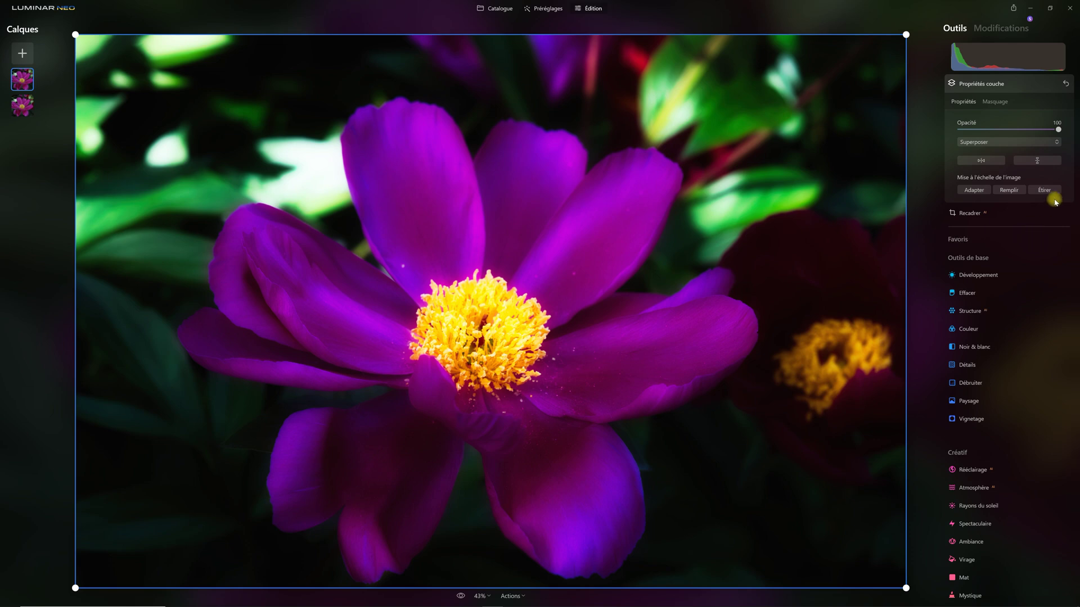
left_click(1056, 143)
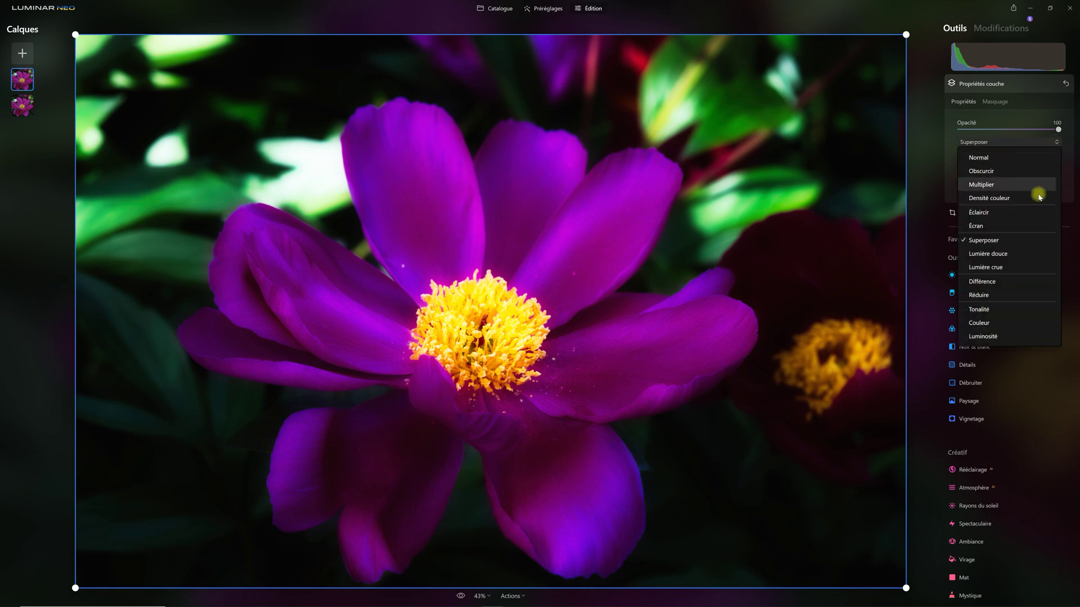
left_click(1034, 253)
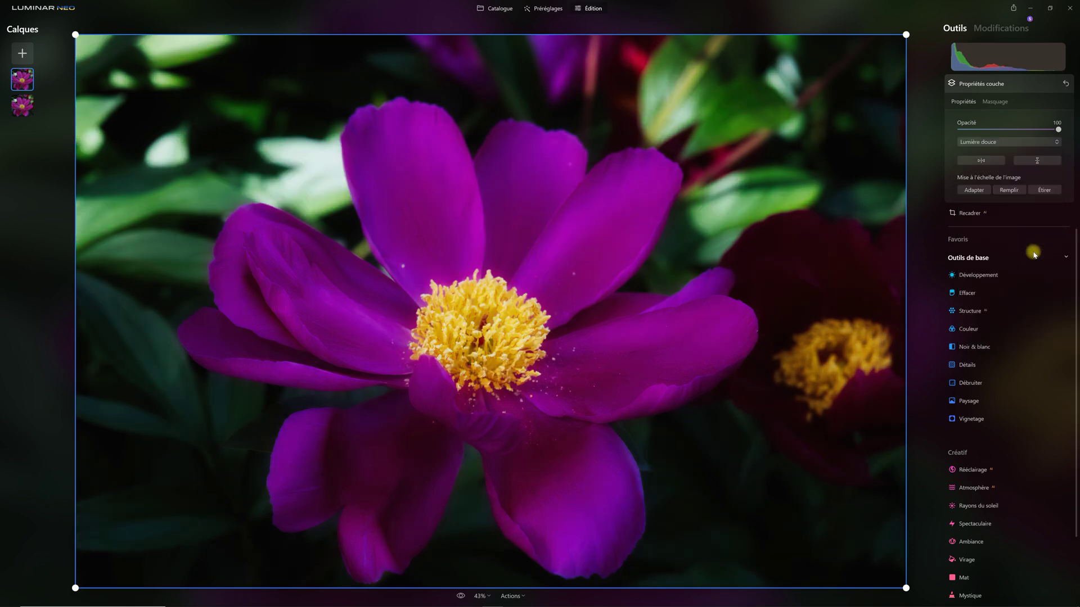
left_click(1049, 142)
left_click(1037, 267)
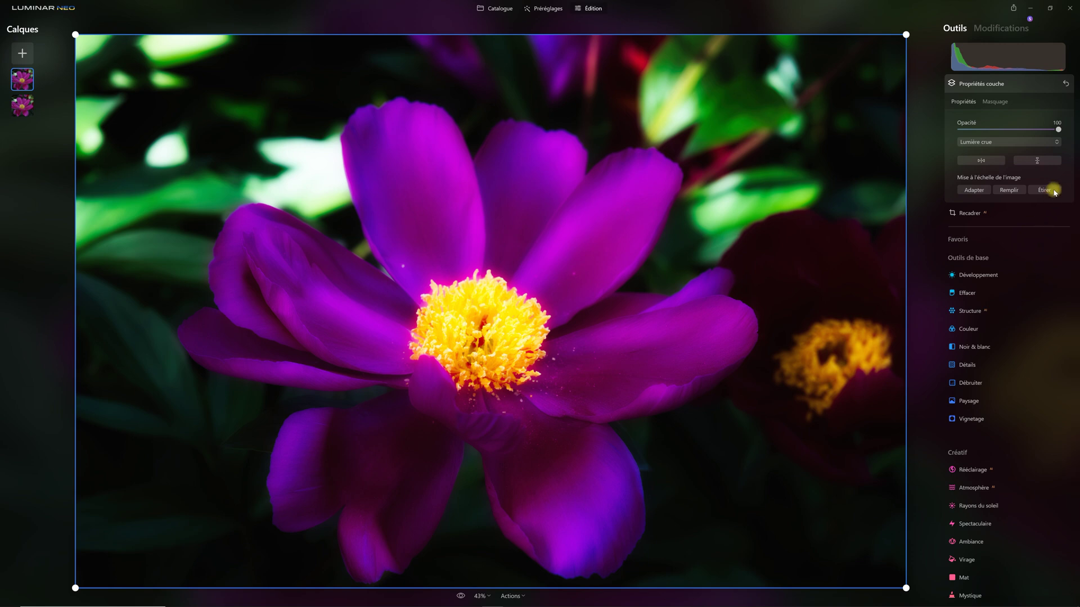
- Set the top layer's blending mode to Lumière douce and close its layer properties
left_click(1056, 147)
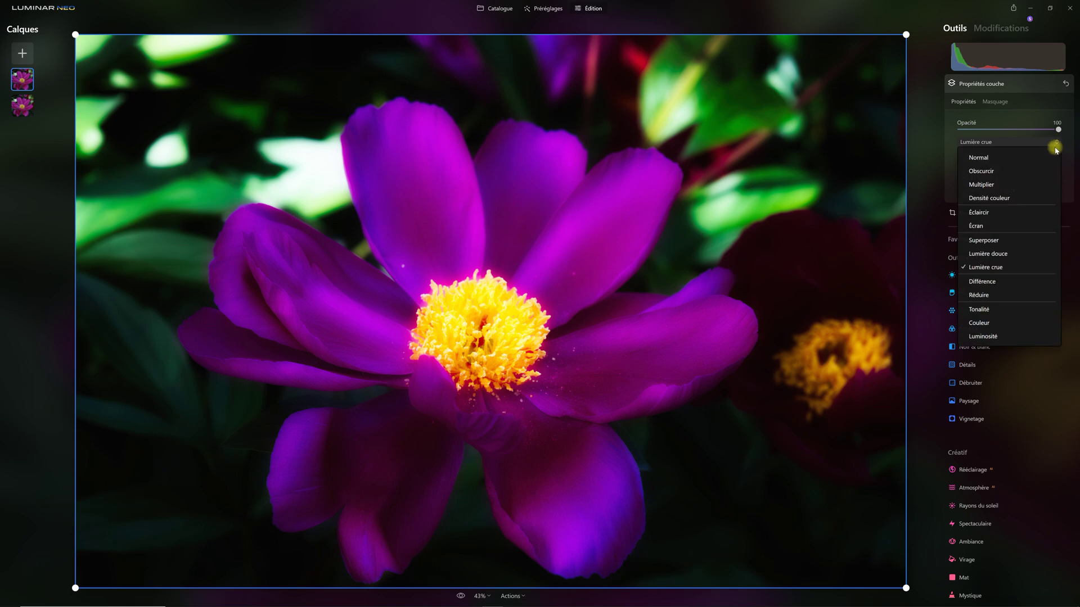
left_click(1034, 254)
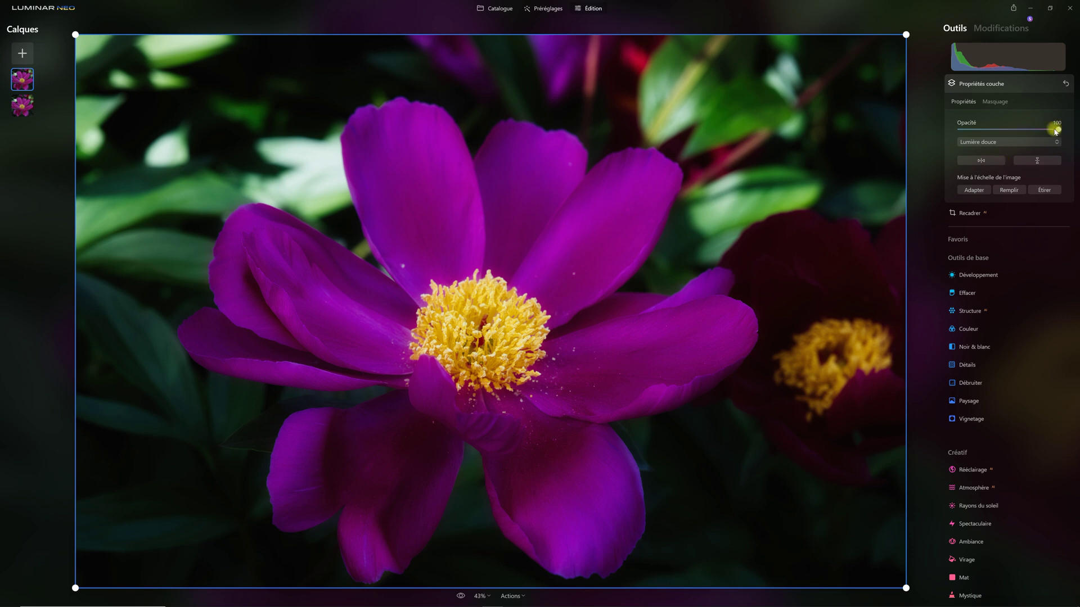
left_click(992, 85)
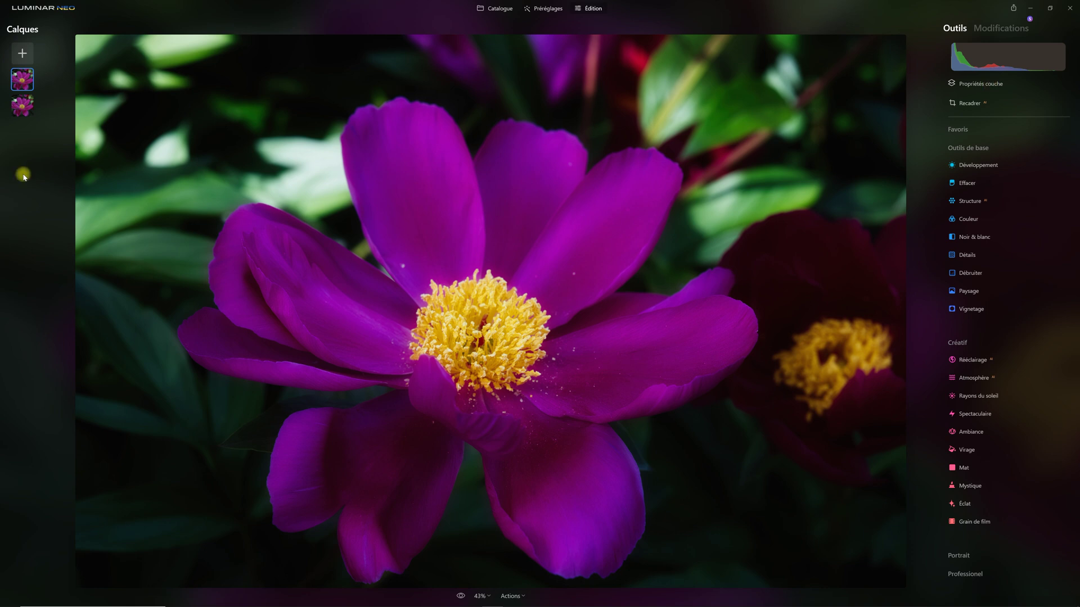
- Hide the top layer and show it again to compare the photo with and without the effect
right_click(25, 81)
left_click(40, 91)
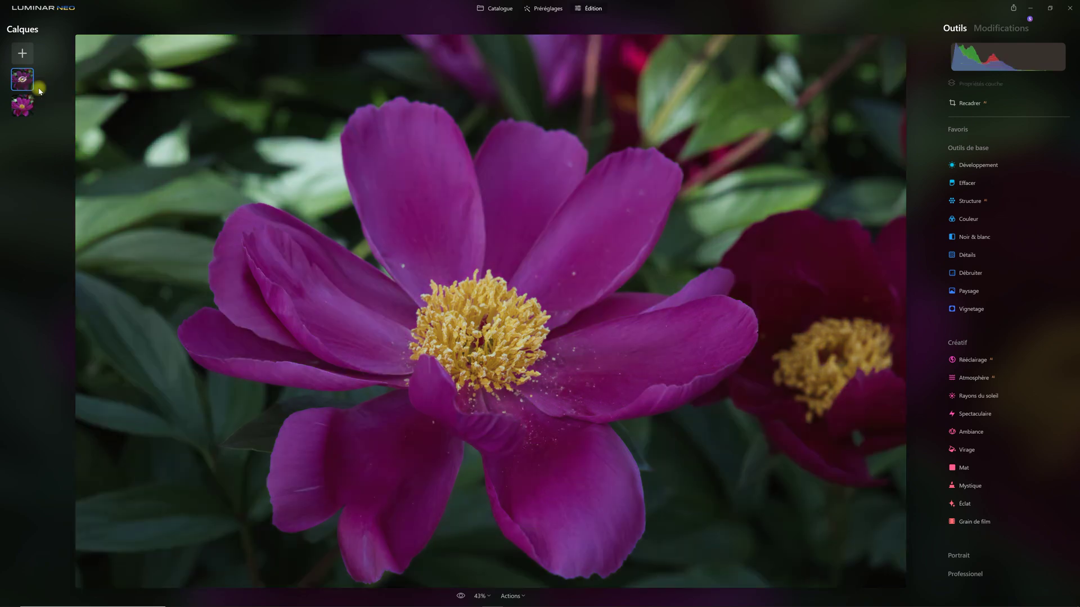
left_click(23, 80)
right_click(25, 82)
left_click(47, 89)
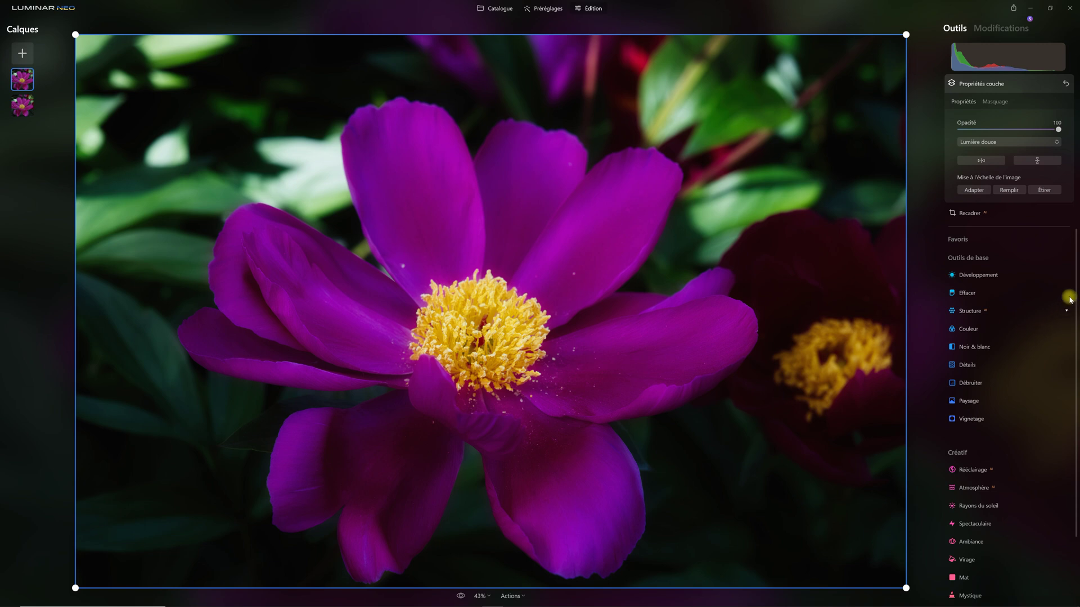
left_click(1001, 85)
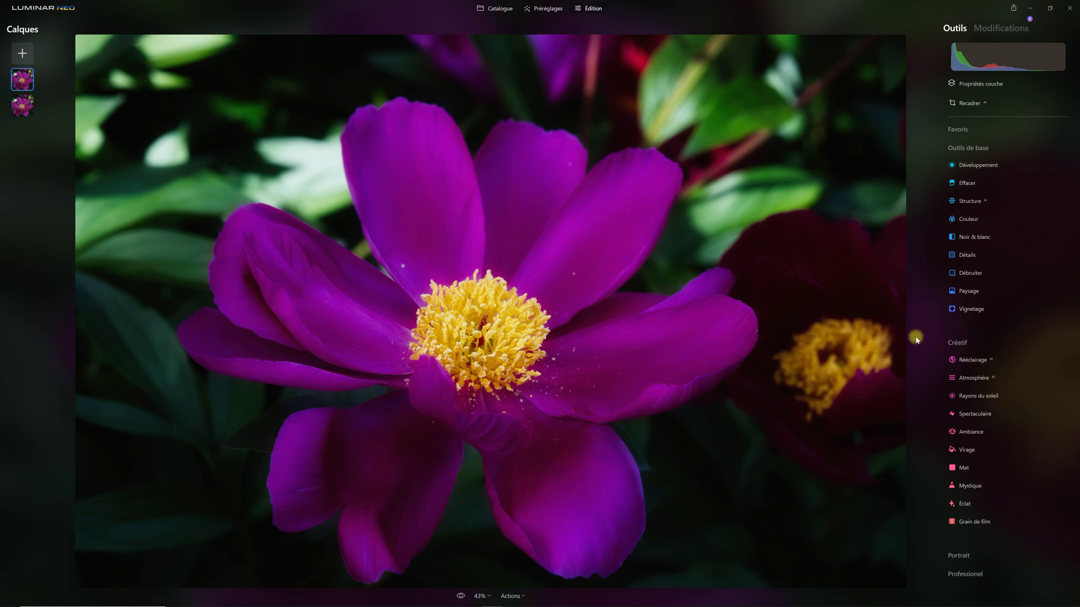
- Lower the luminance of the greens to -55 in the top layer's Couleur adjustments
left_click(999, 219)
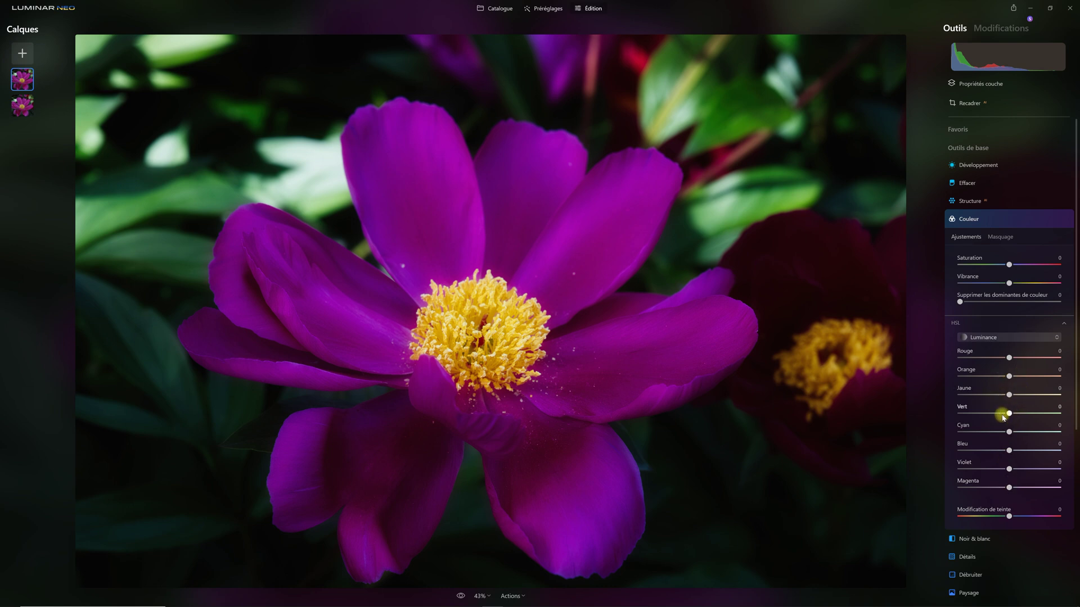
left_click_drag(993, 418, 983, 418)
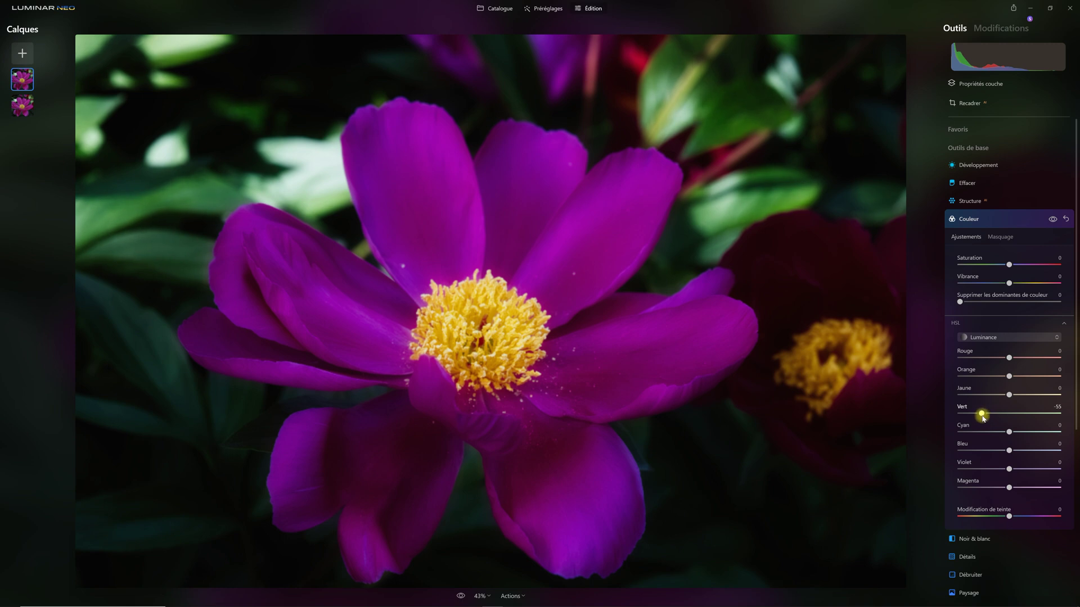
left_click(968, 220)
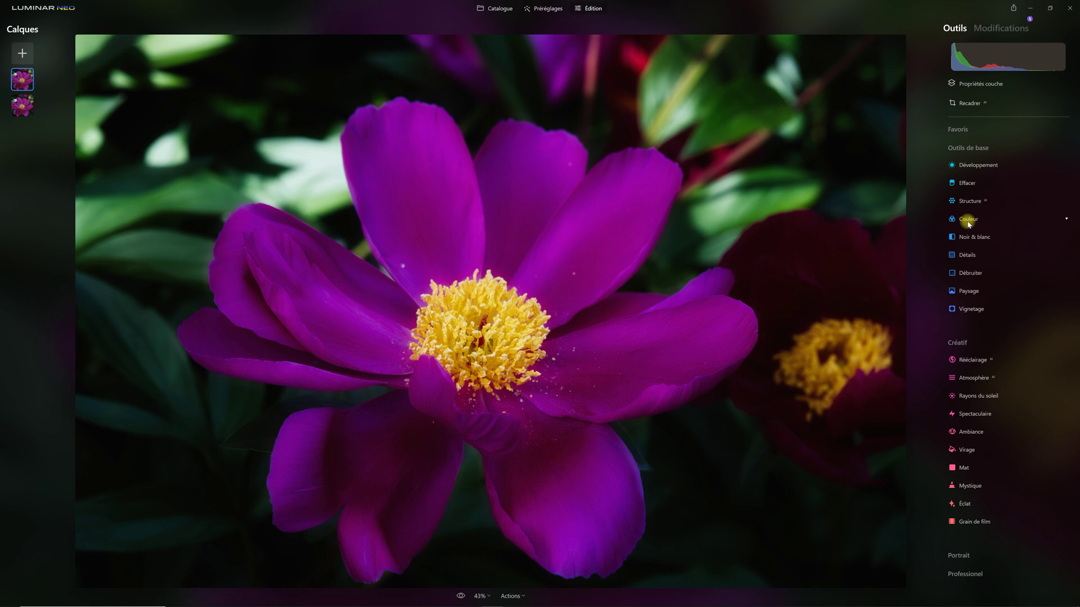
- Darken the photo with a lowered Développement curve, limited by a linear gradient mask from the photo's upper-right corner to the flower's centre
left_click(990, 167)
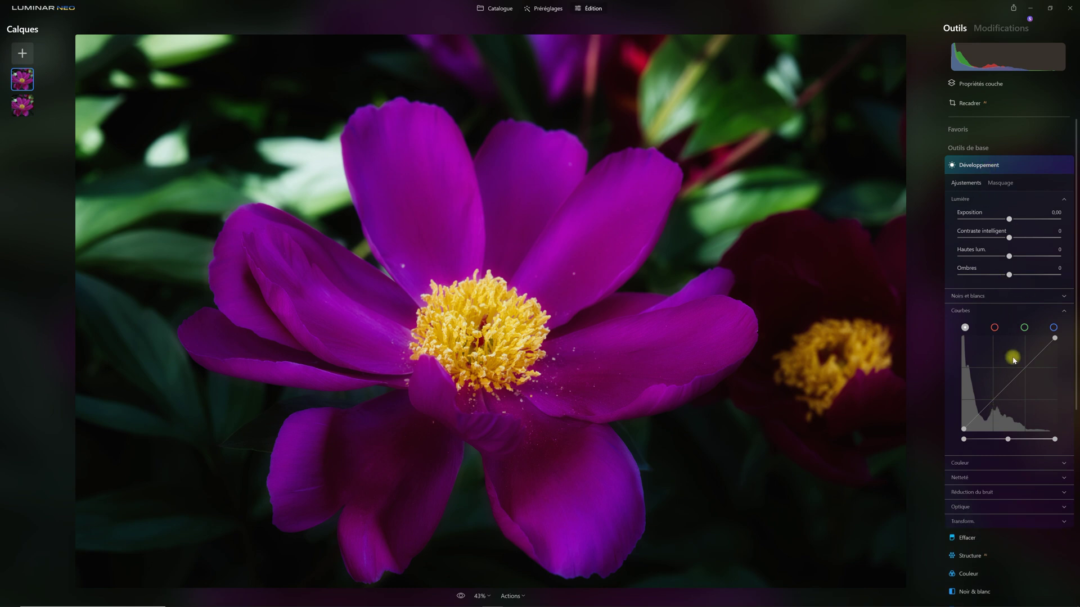
left_click_drag(1009, 386, 993, 420)
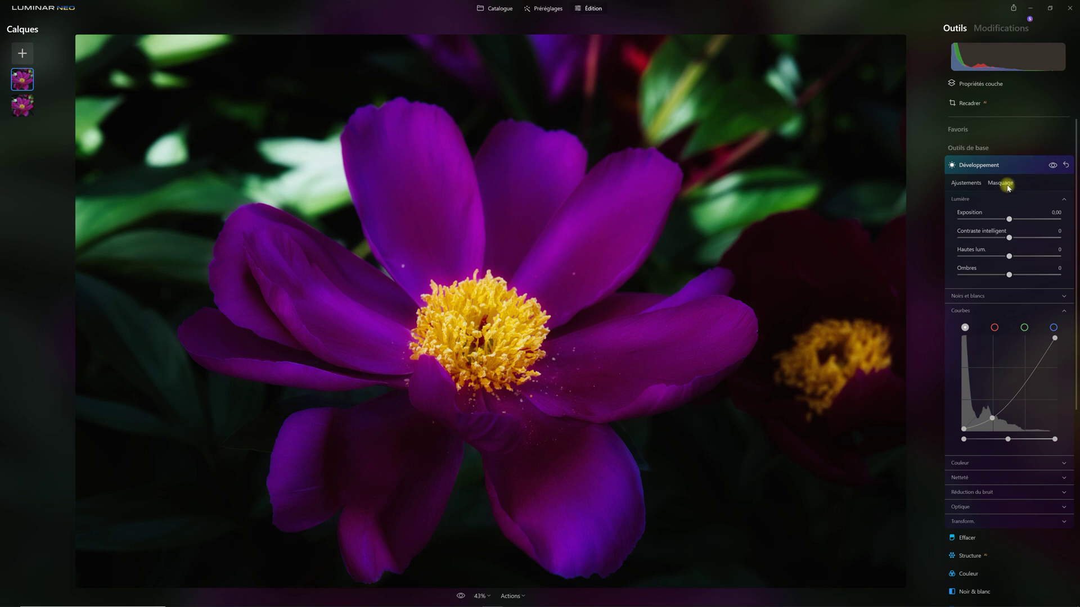
left_click(1007, 183)
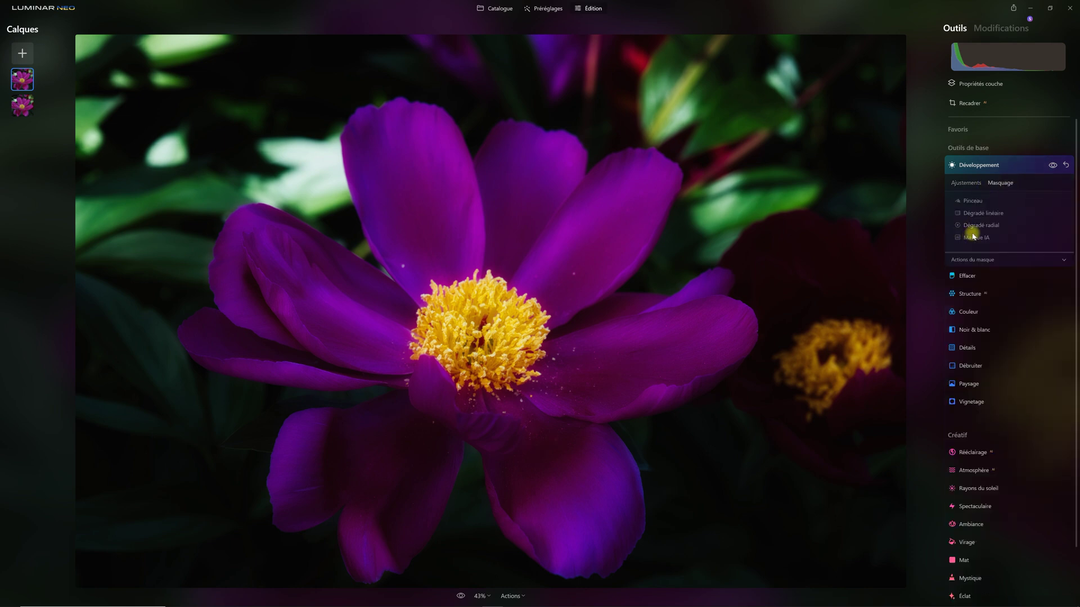
left_click(983, 213)
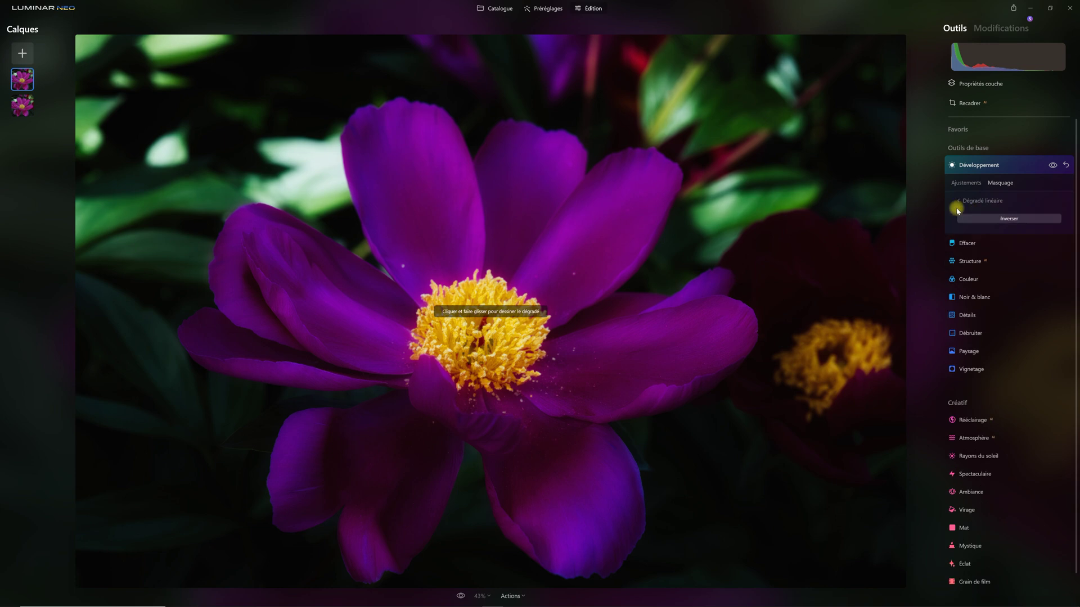
mouse_move(875, 59)
left_mouse_down()
mouse_move(626, 224)
mouse_move(519, 315)
left_mouse_up()
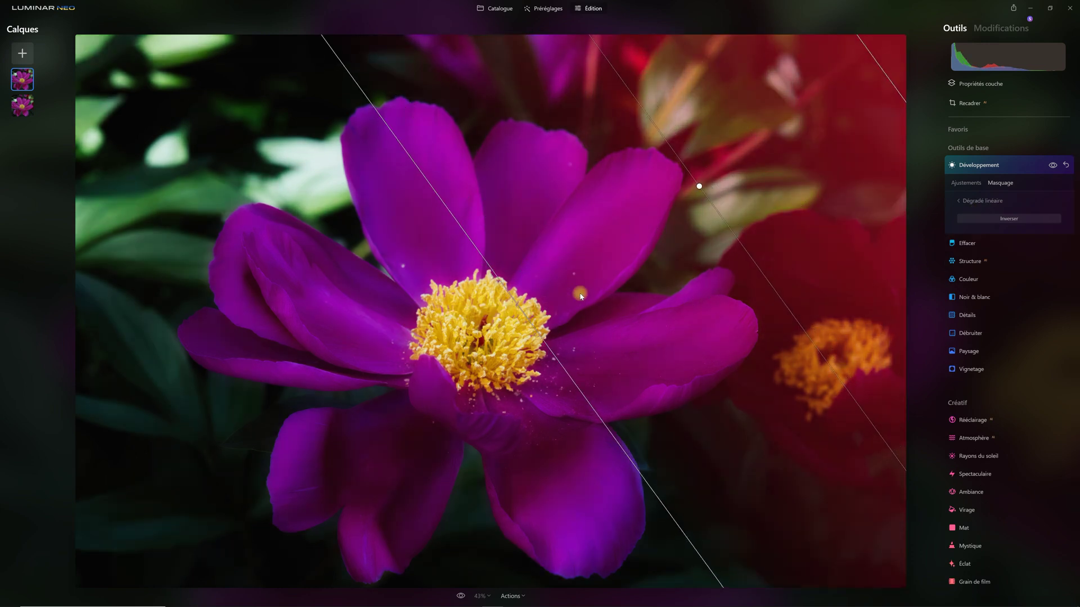
left_click(988, 165)
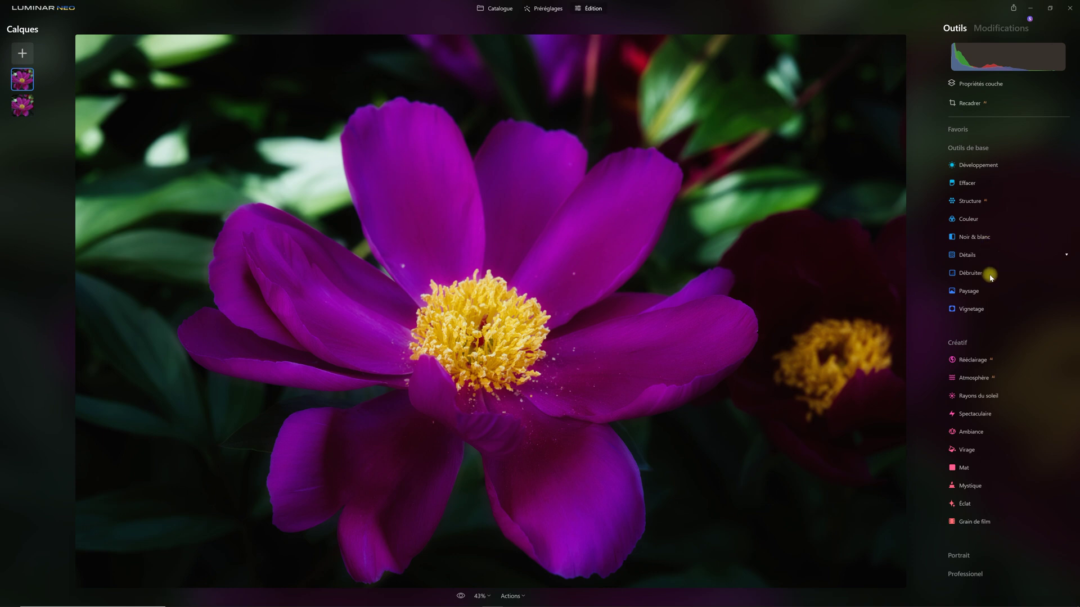
- Add a second darkening Développement curve, limited by a linear gradient mask from the photo's upper-left corner to the flower's centre
left_click(995, 165)
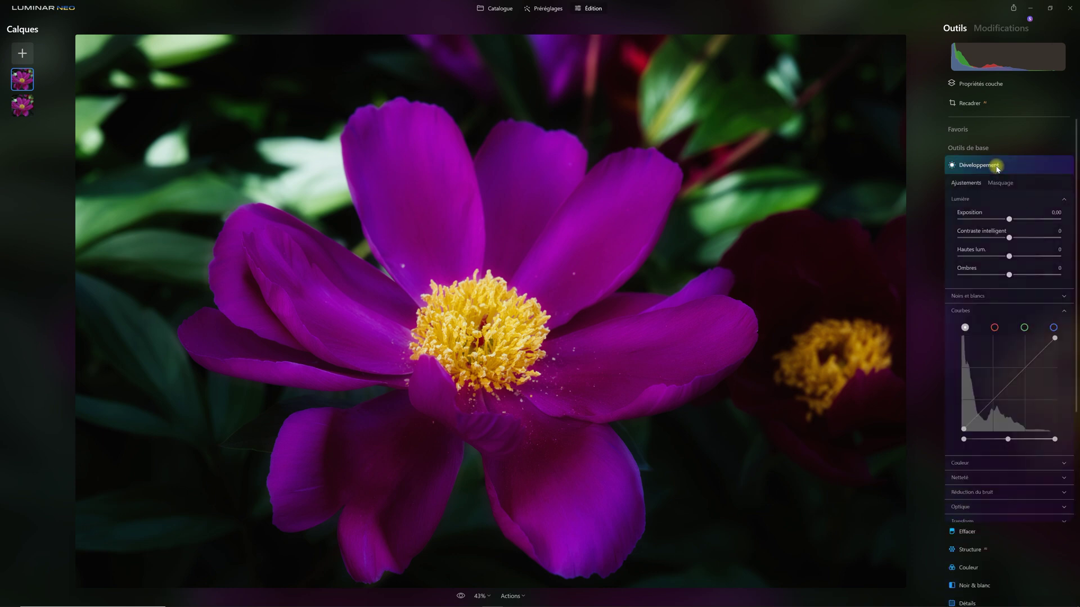
left_click_drag(1006, 388, 1006, 409)
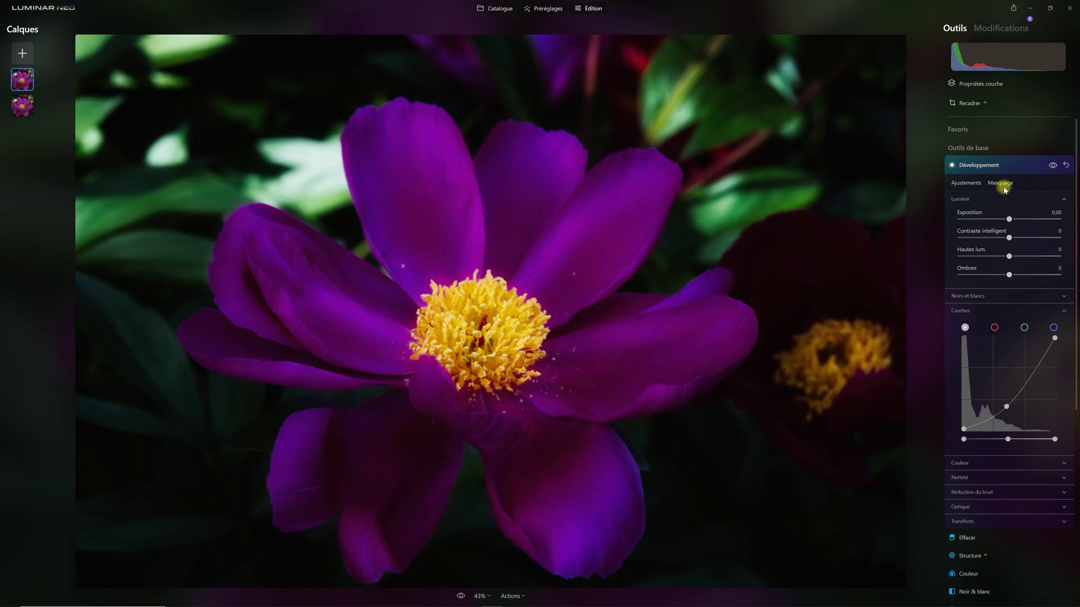
left_click(1001, 184)
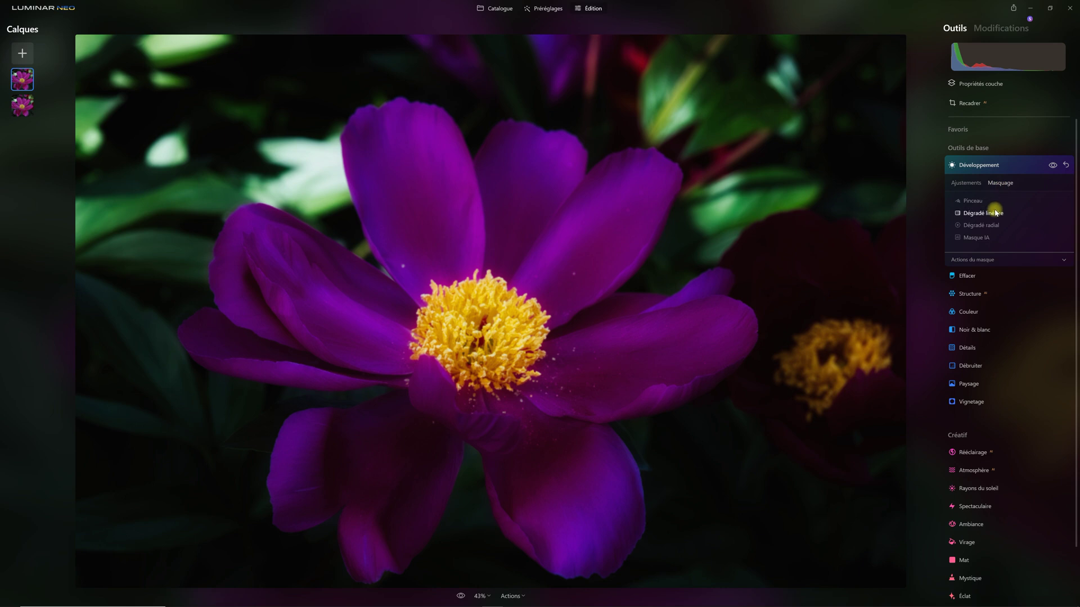
left_click_drag(86, 51, 390, 321)
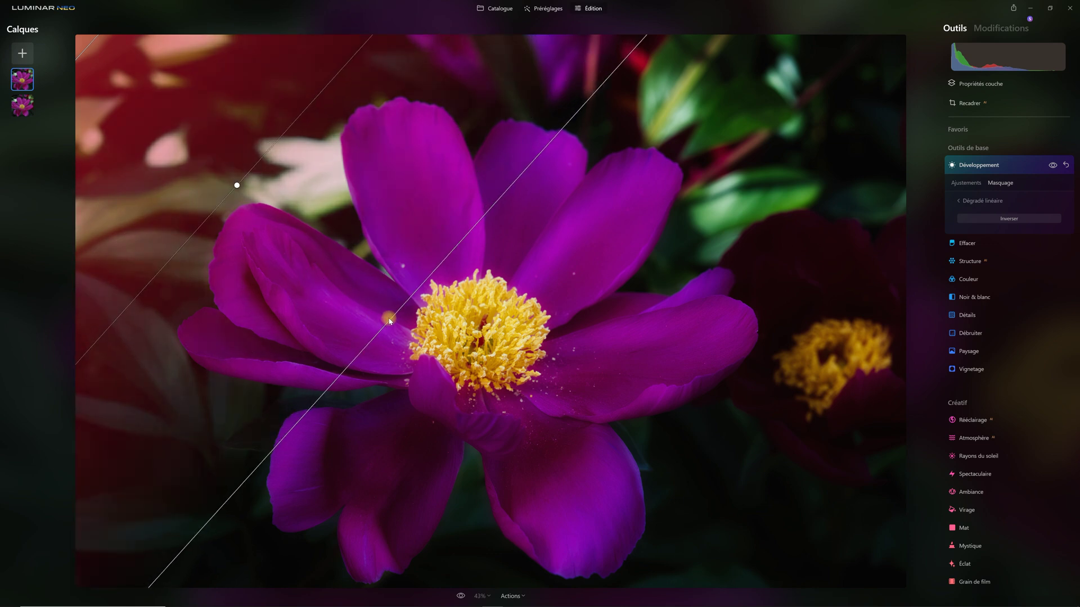
left_click(998, 168)
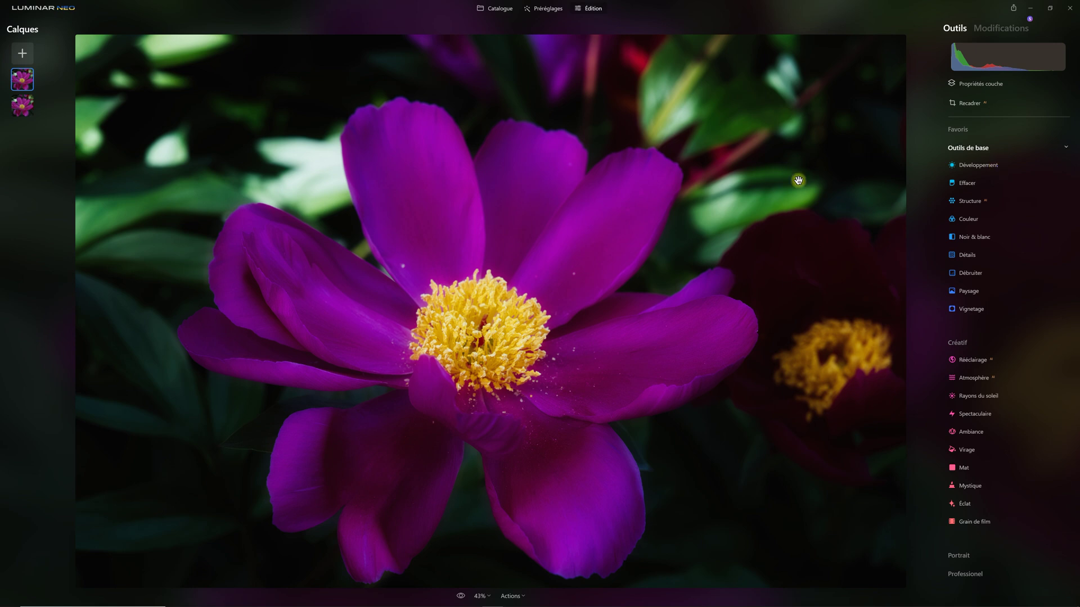
- Enlarge the top layer slightly beyond the photo's edges on all sides, with the view at 25%, and restore the fit-to-screen view
left_click(484, 596)
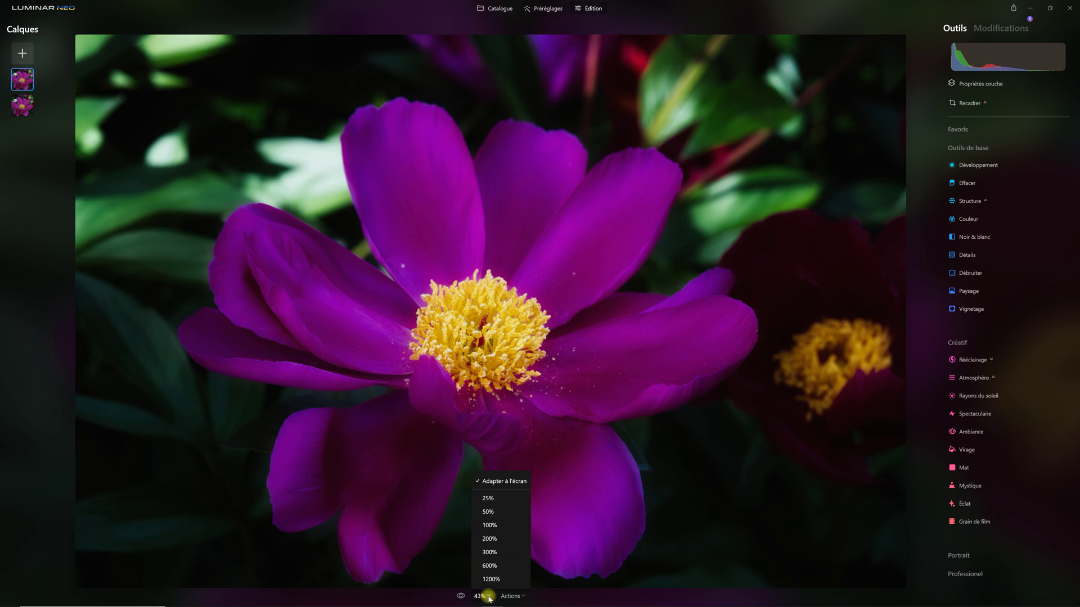
left_click(503, 502)
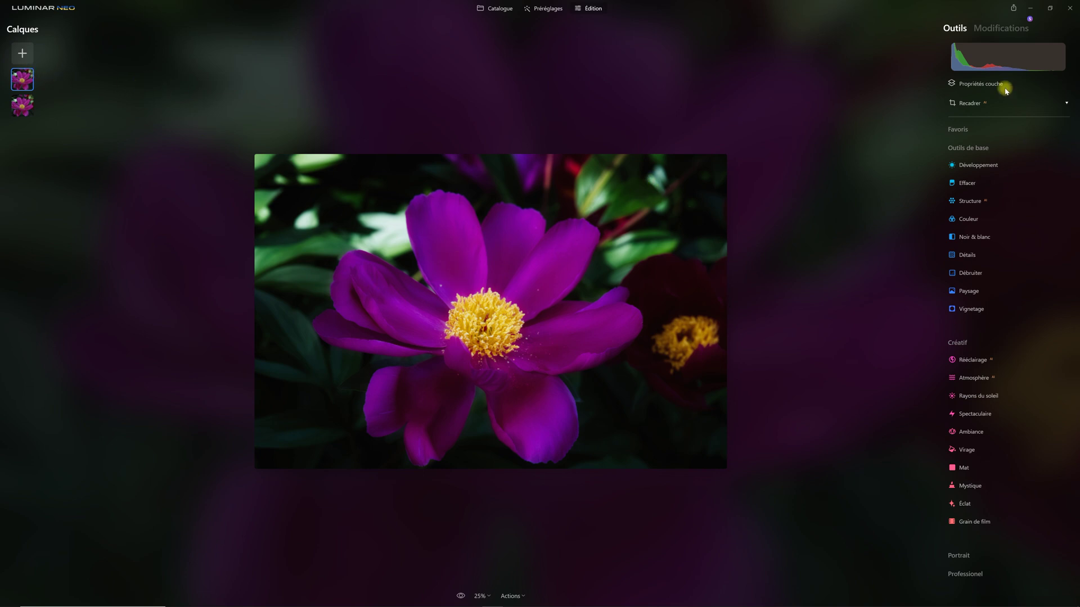
left_click(986, 84)
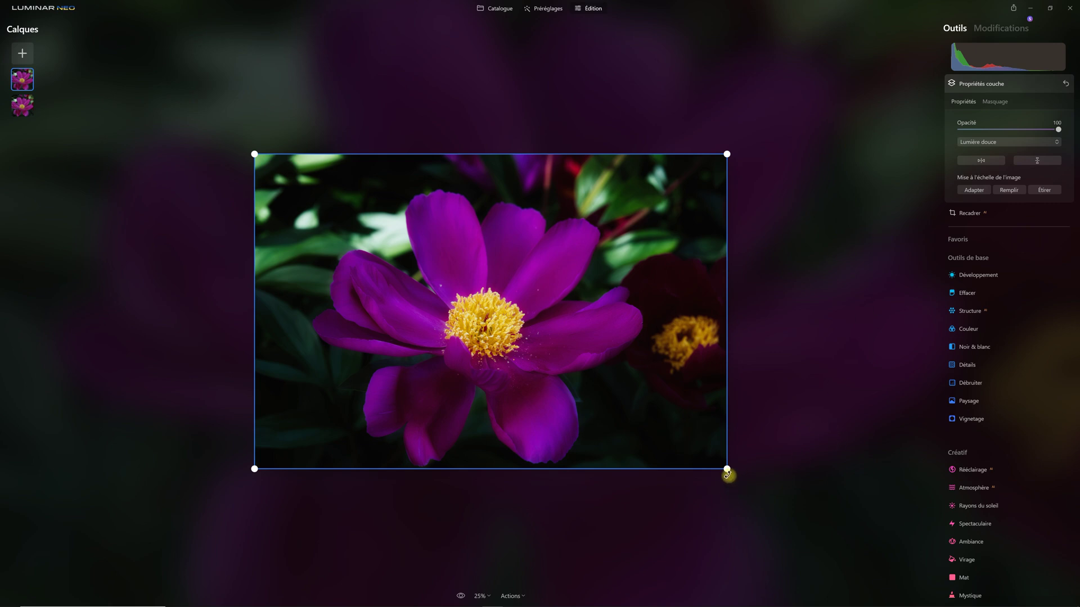
left_click_drag(727, 470, 743, 484)
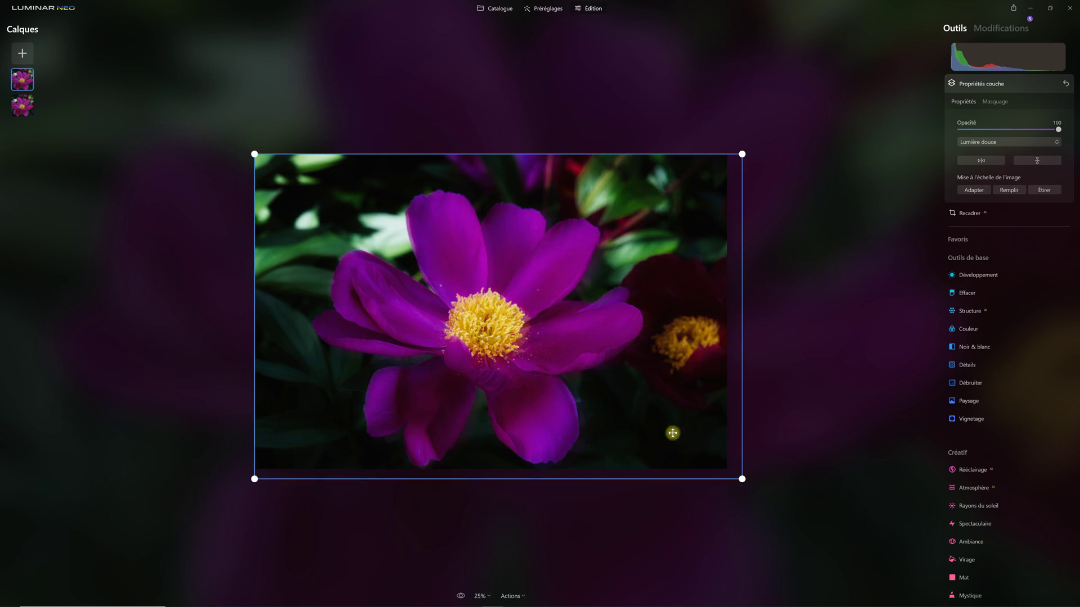
left_click_drag(255, 155, 245, 146)
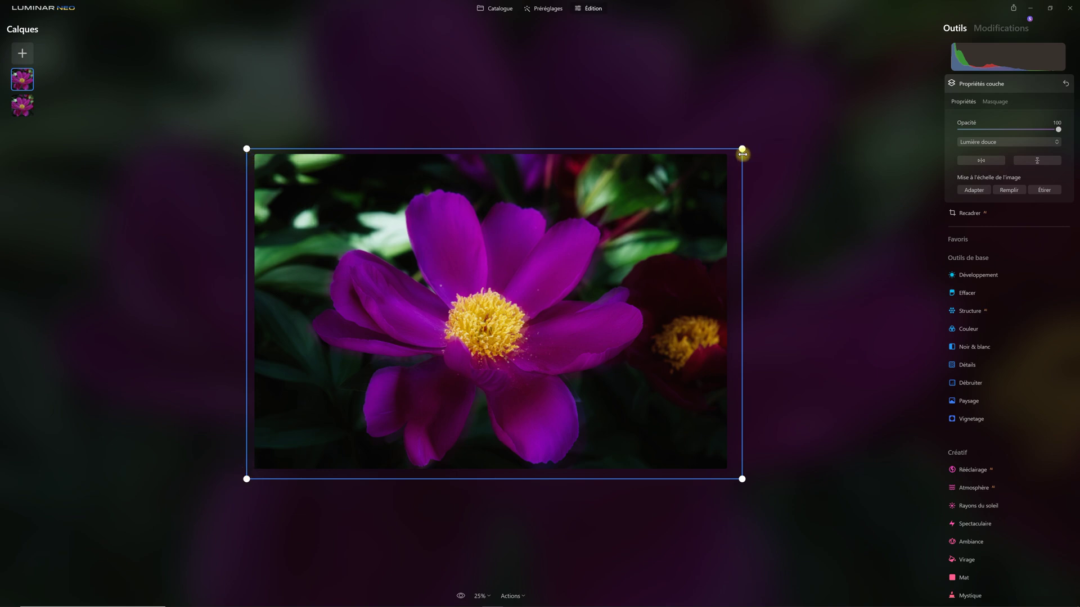
left_click_drag(742, 148, 746, 146)
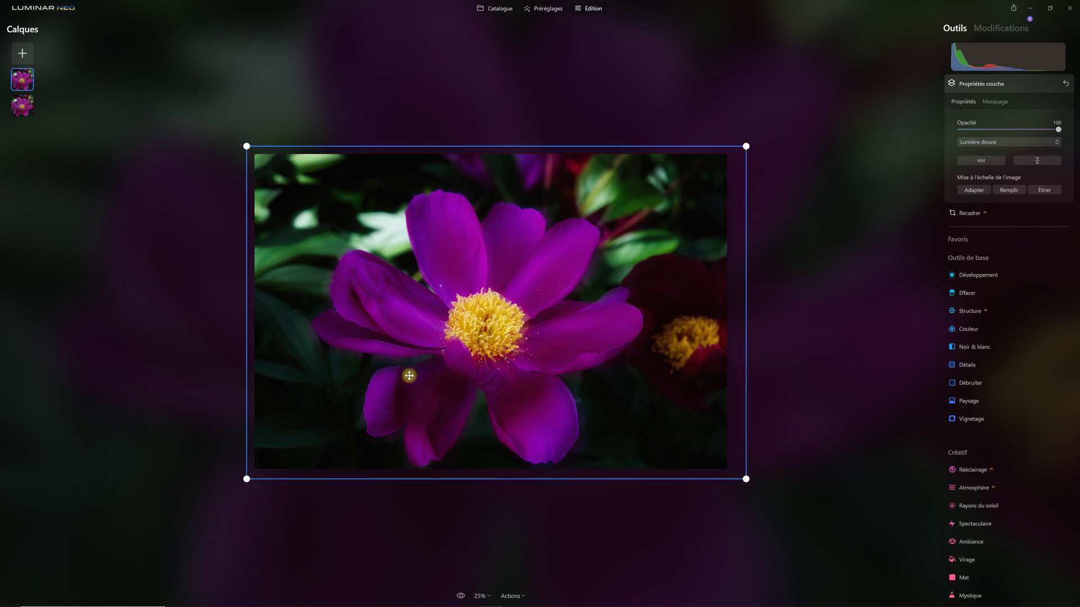
left_click_drag(247, 479, 242, 481)
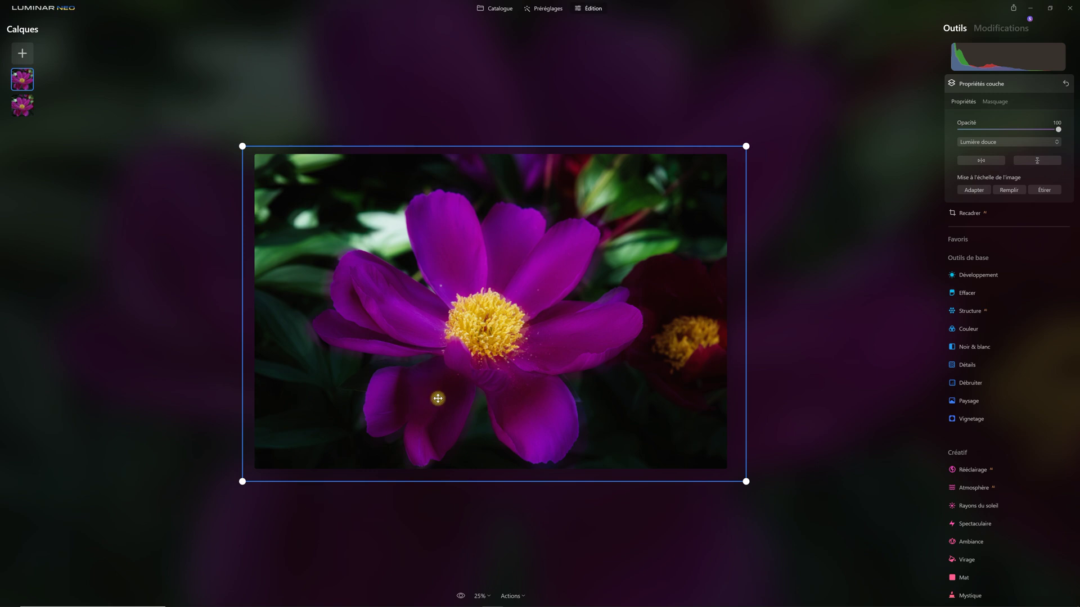
left_click(482, 596)
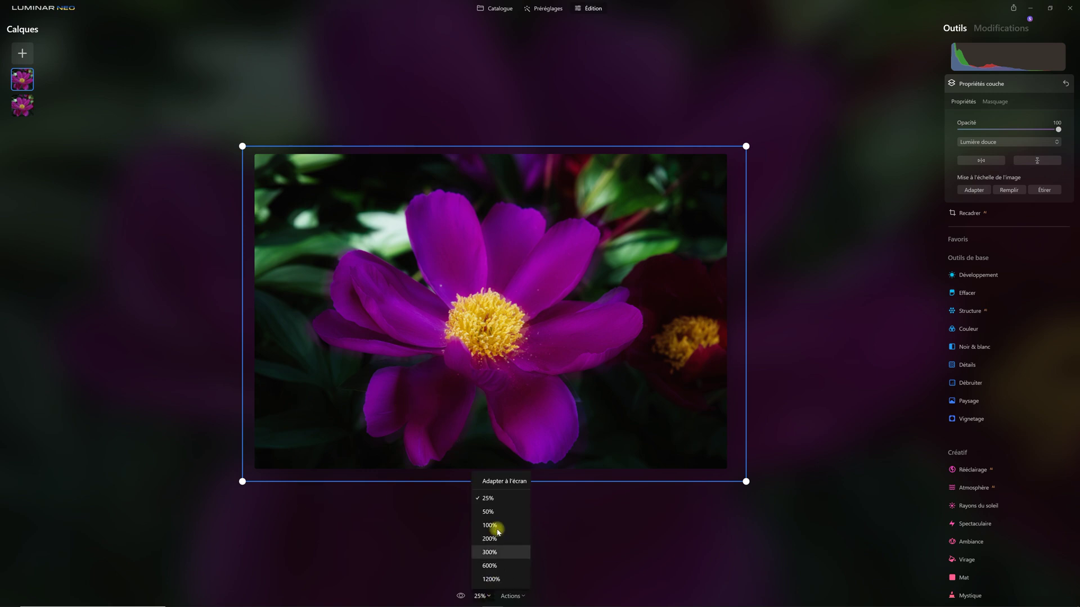
left_click(500, 482)
left_click(994, 85)
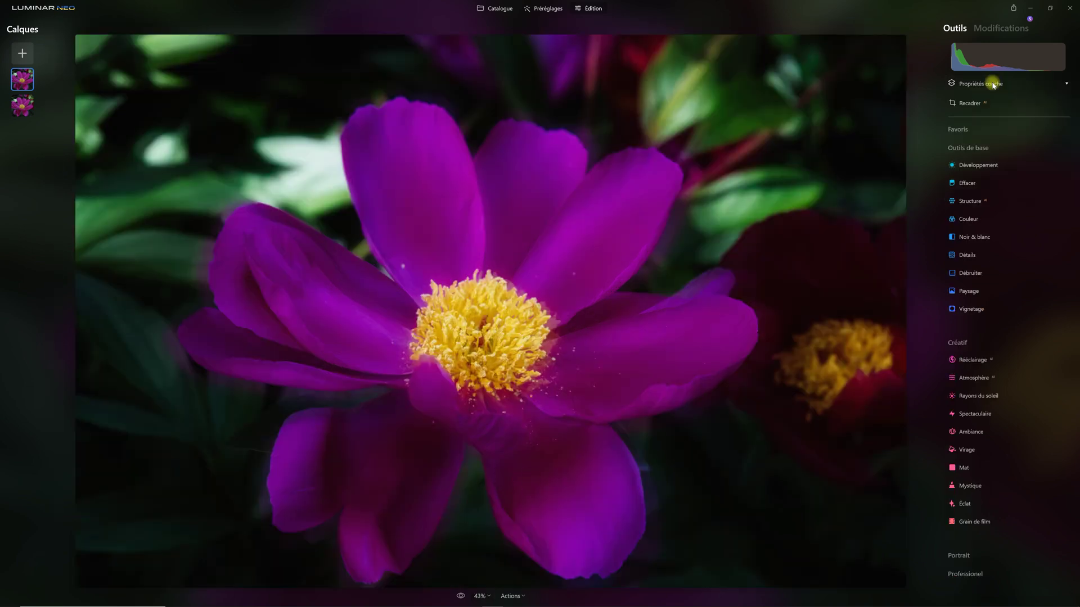